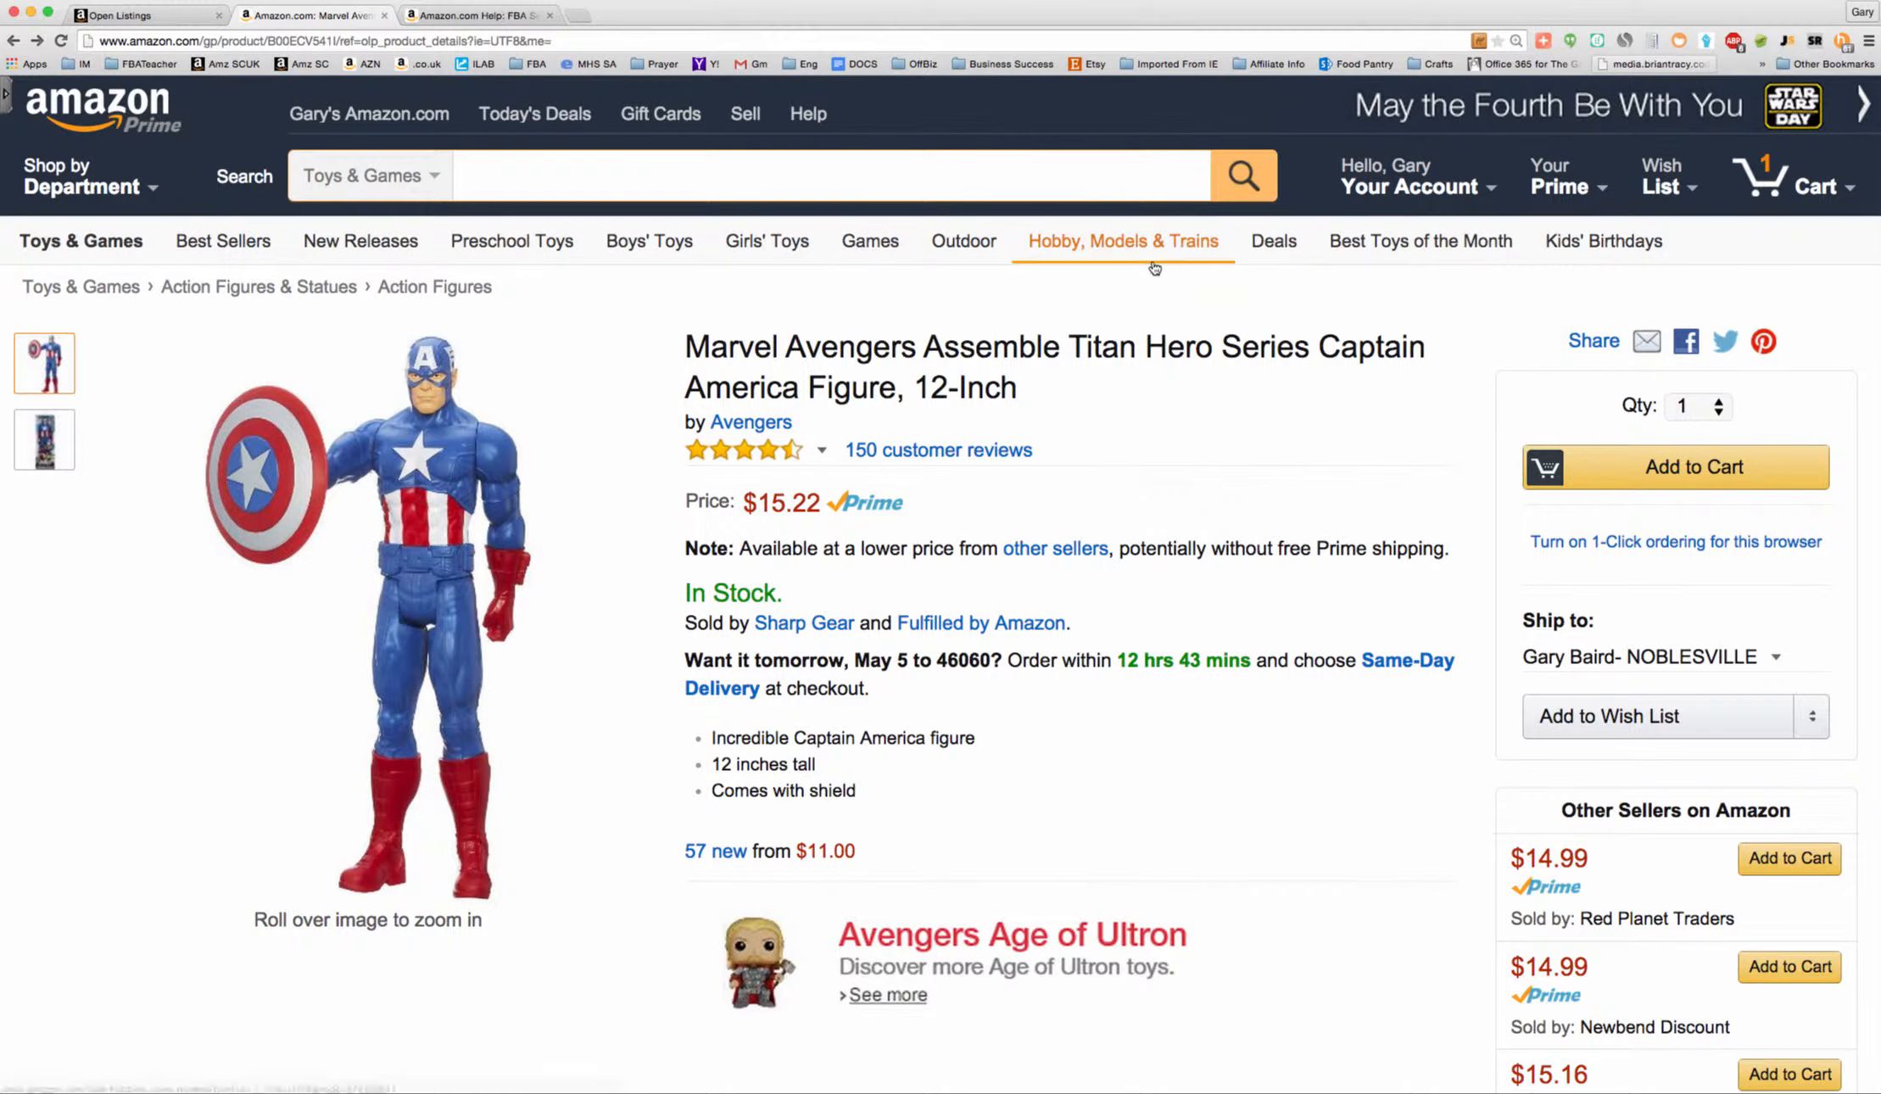
Start a Sell on Amazon listing from the Marvel Captain America 12-Inch figure's product page
scroll(1467, 312, down, 1)
scroll(1470, 315, down, 5)
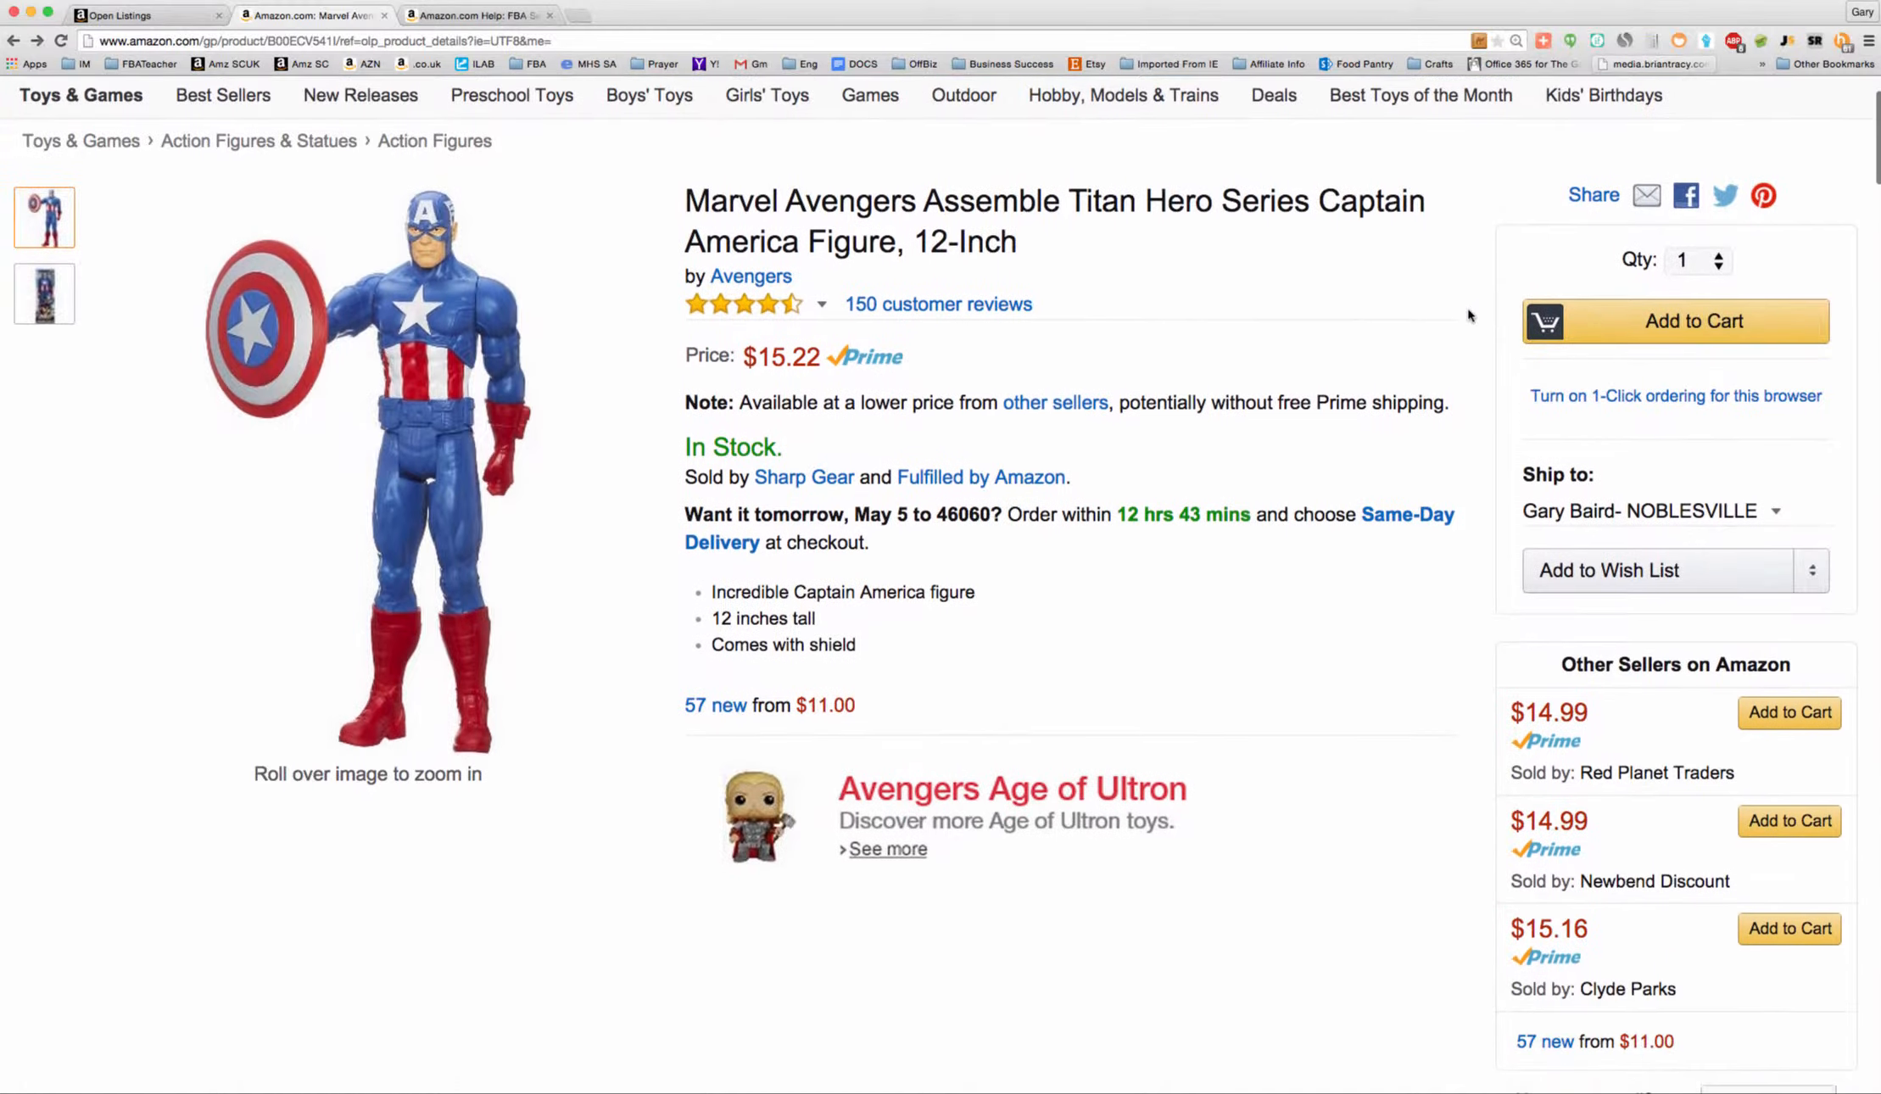
scroll(1470, 315, up, 1)
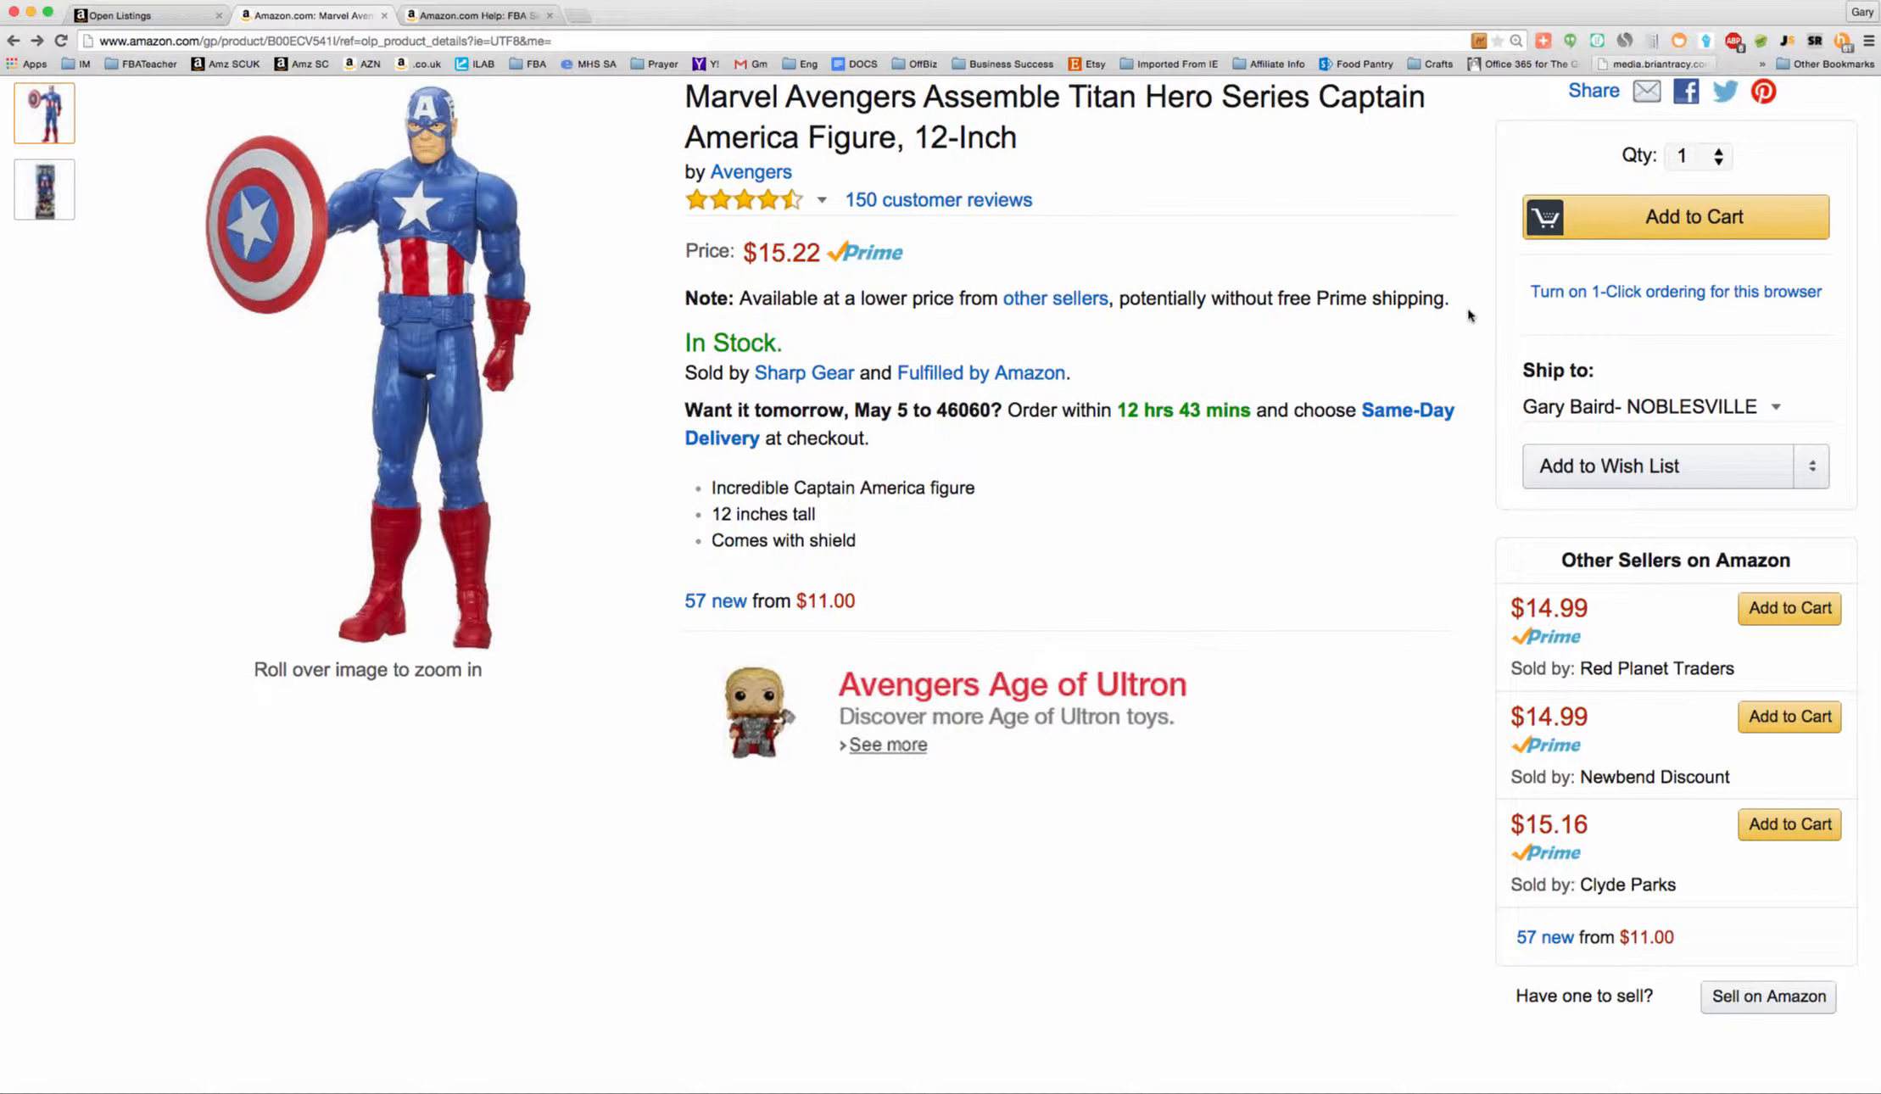
scroll(1466, 441, up, 3)
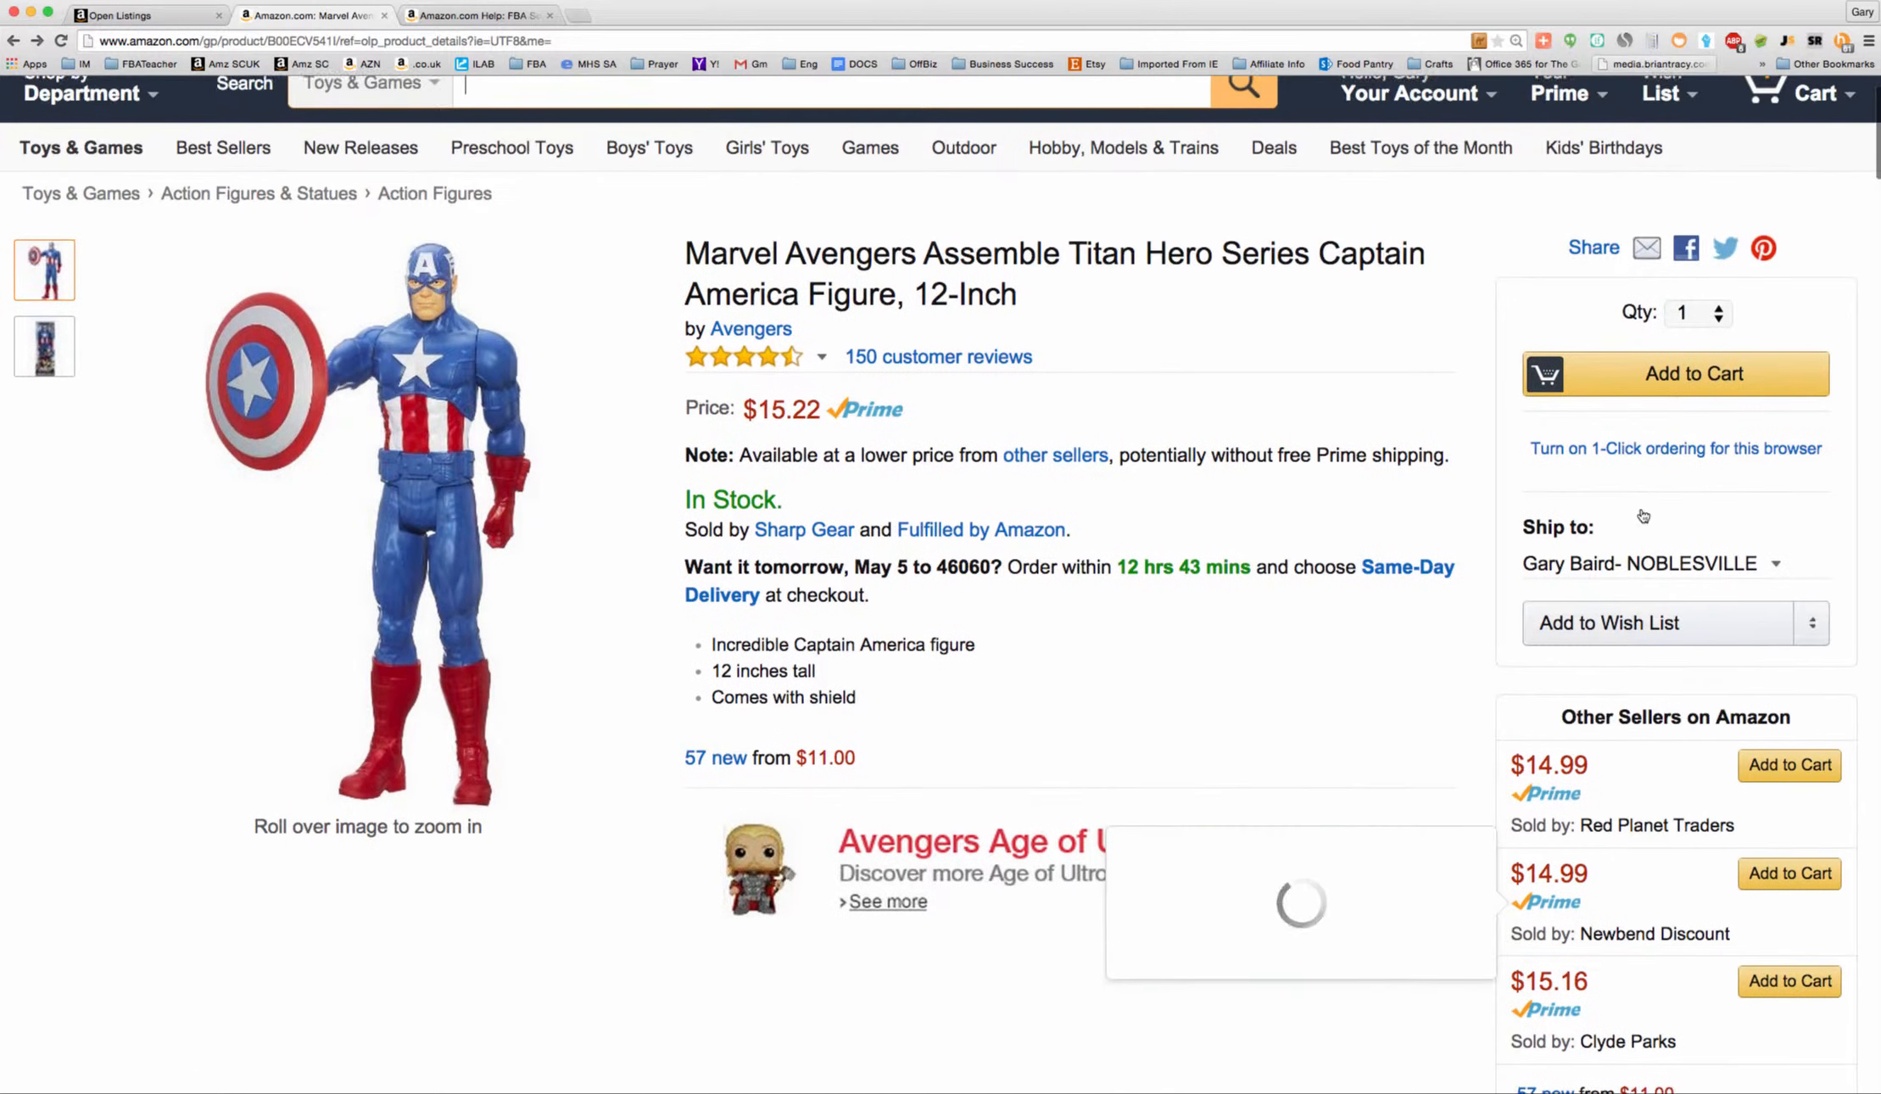
scroll(1462, 562, down, 8)
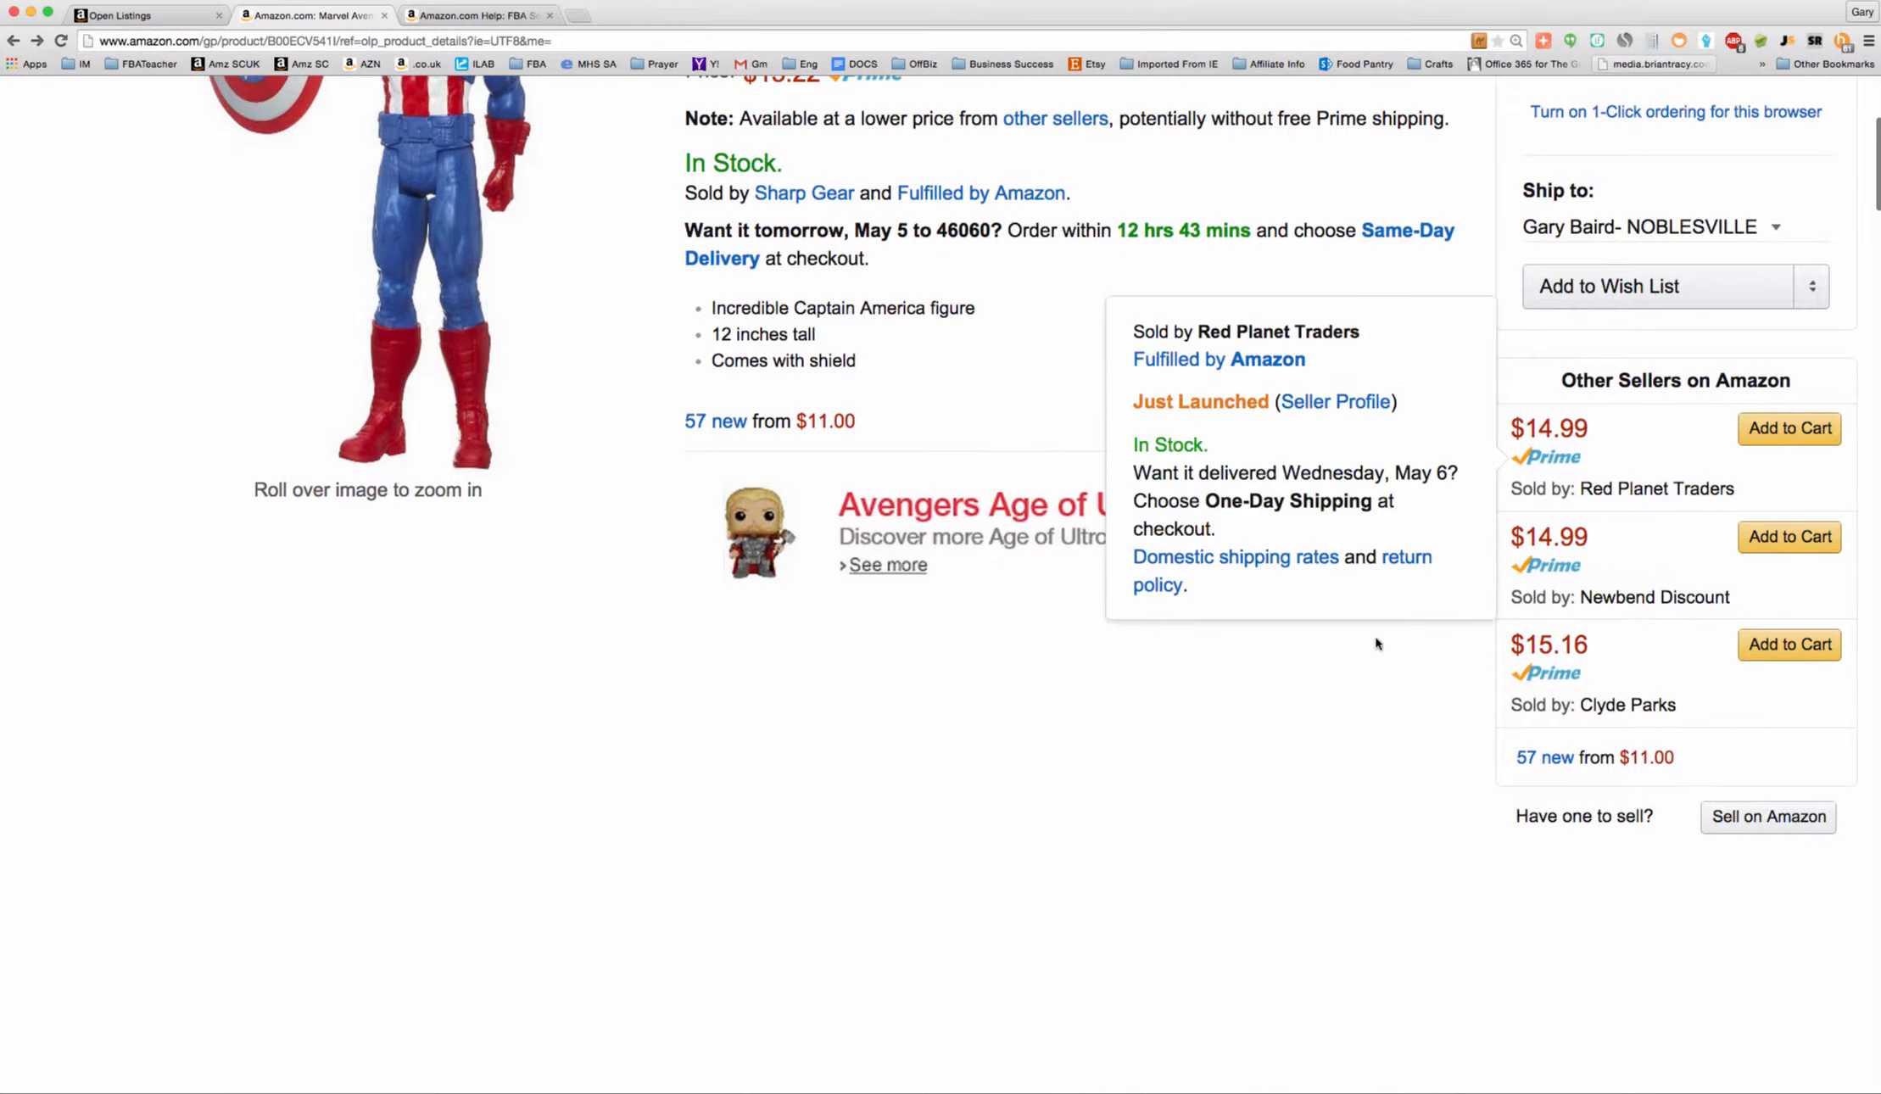
scroll(1390, 662, up, 10)
scroll(1441, 719, down, 6)
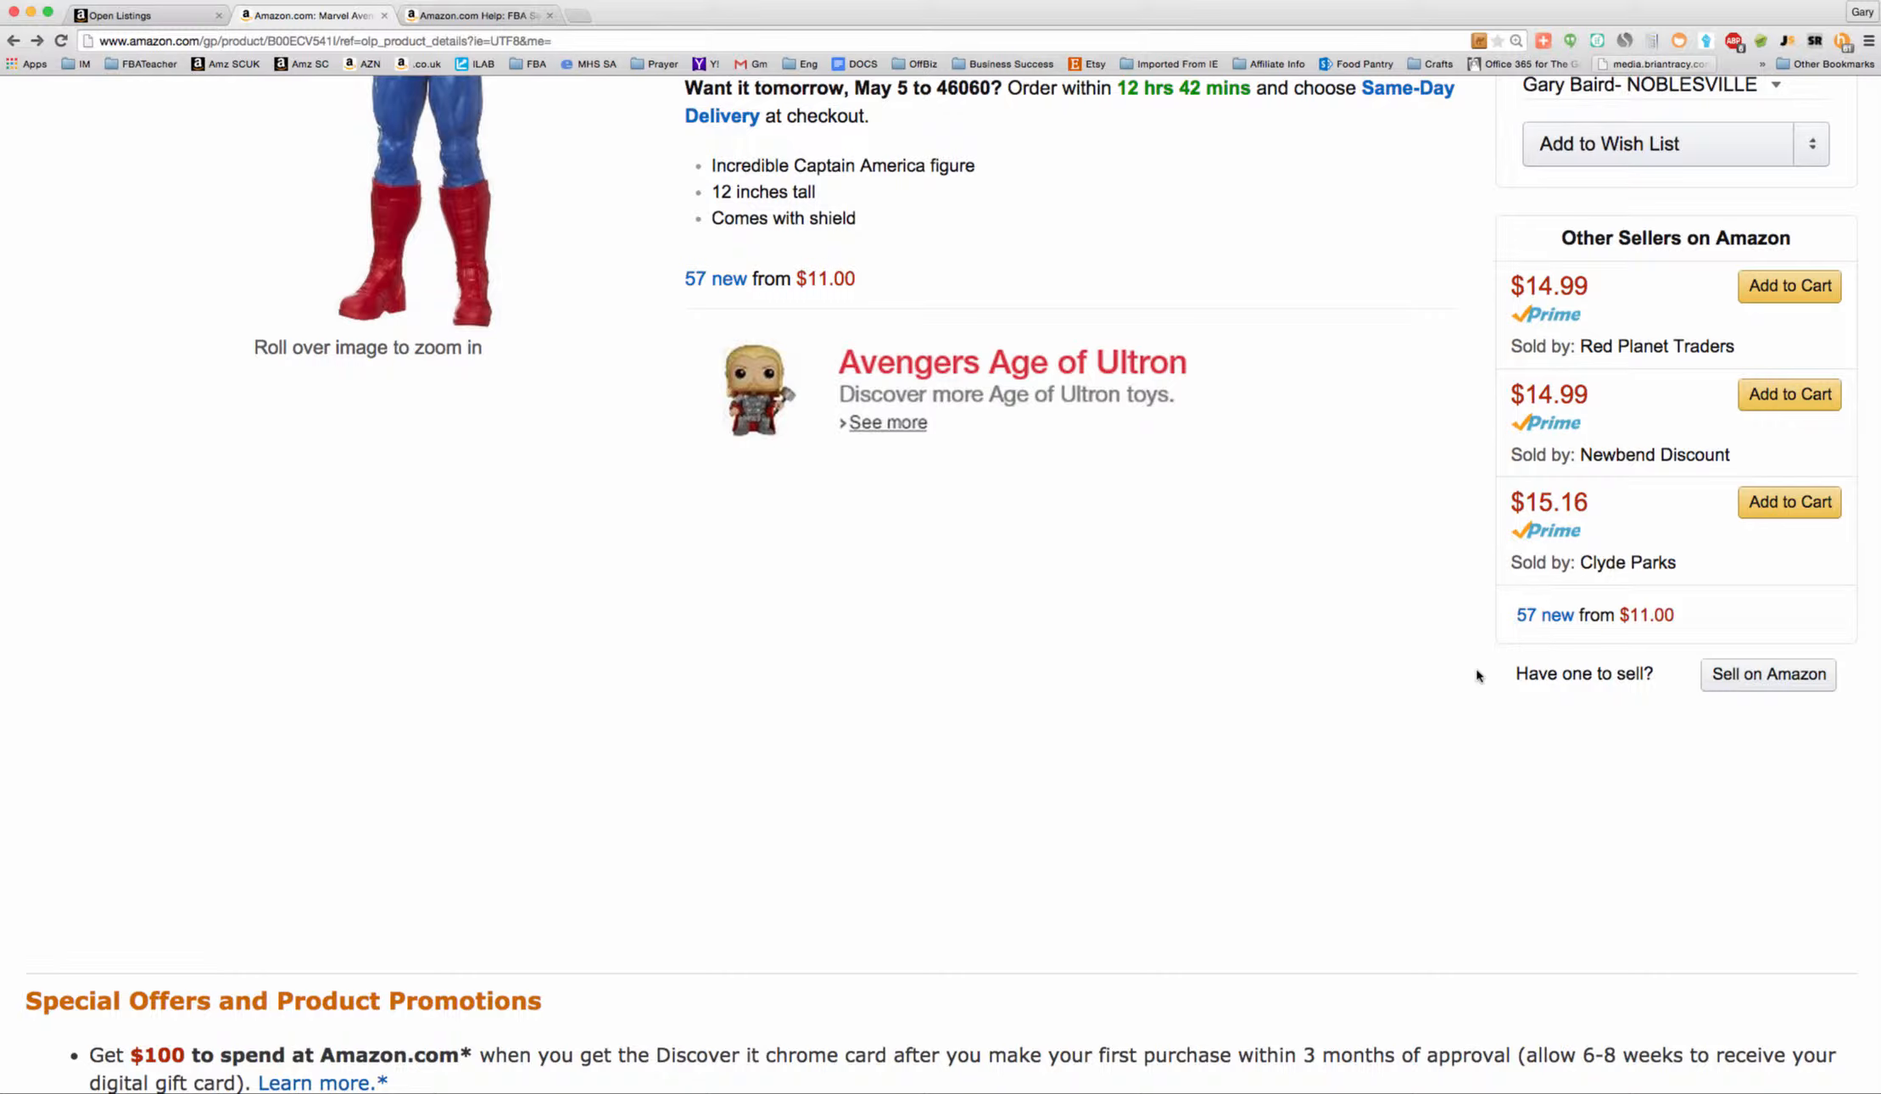
scroll(1479, 678, up, 4)
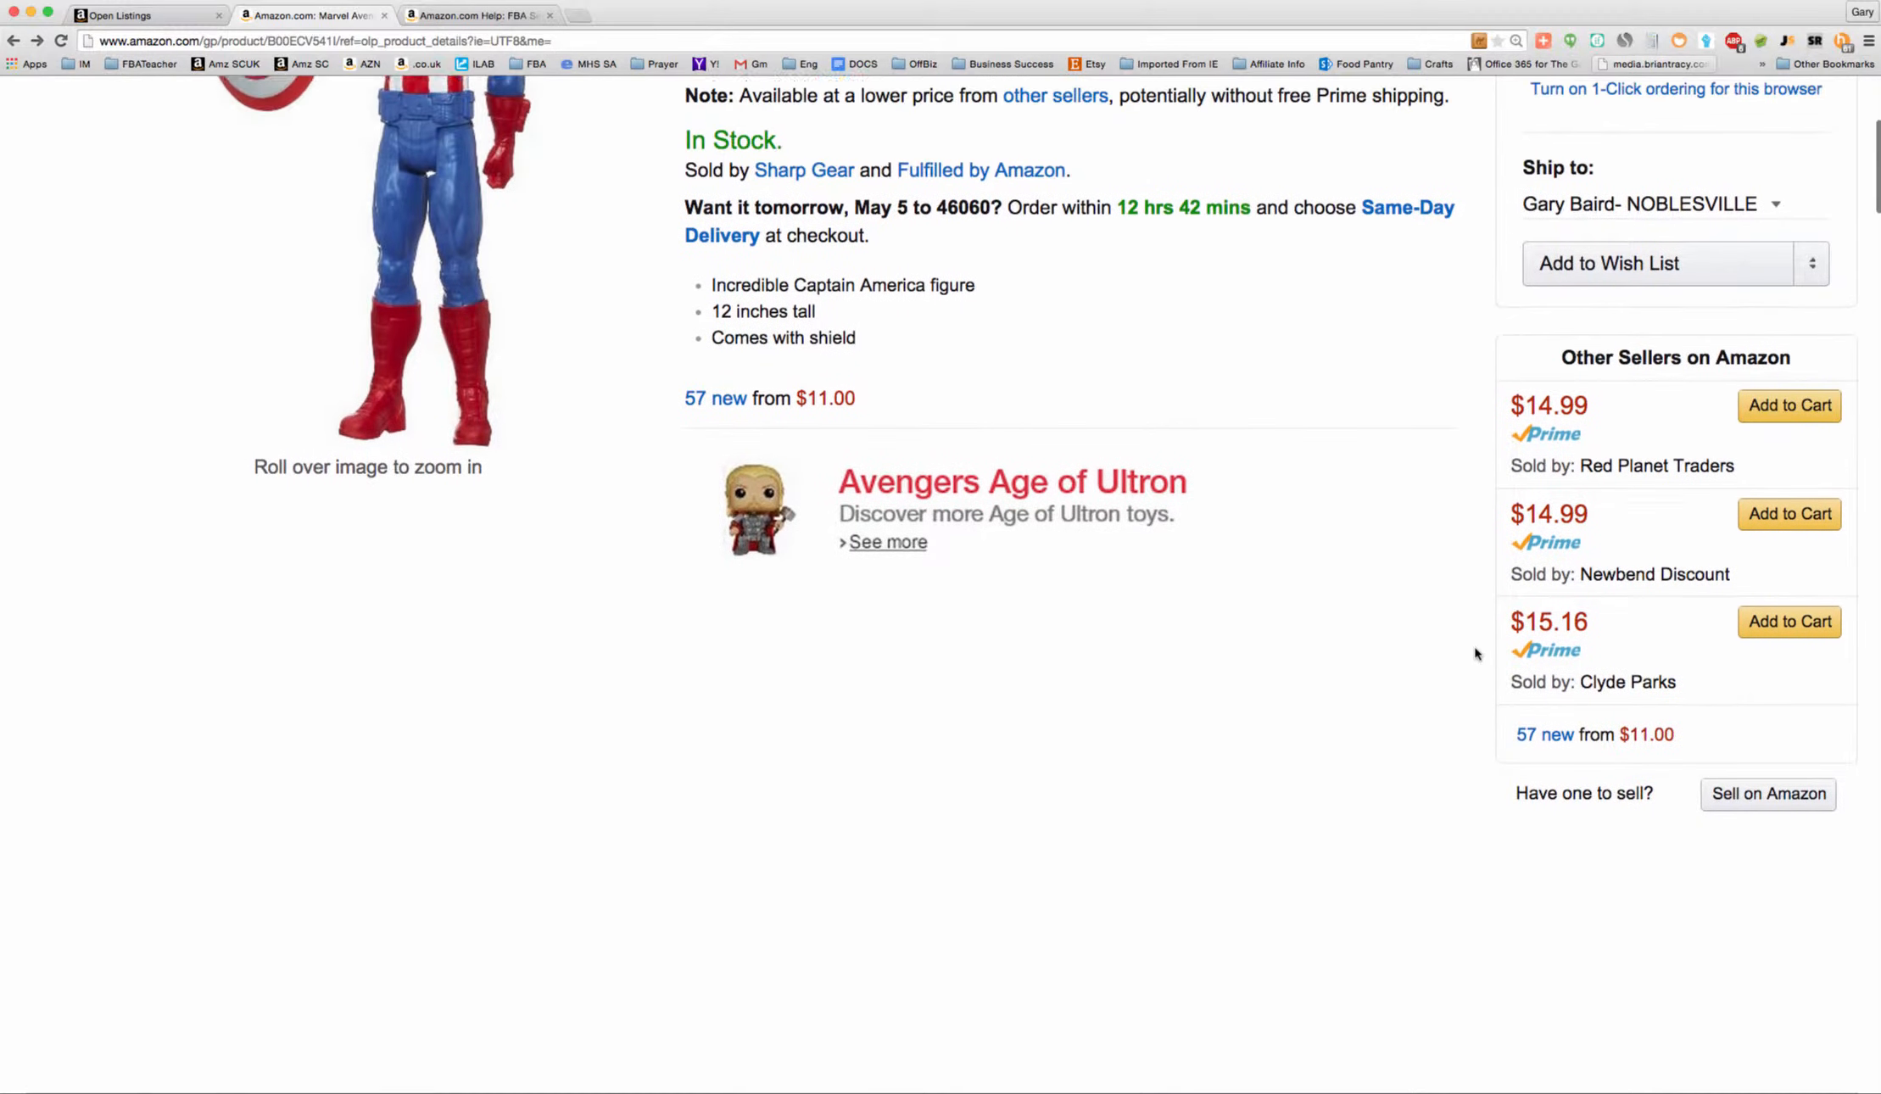
click(1768, 833)
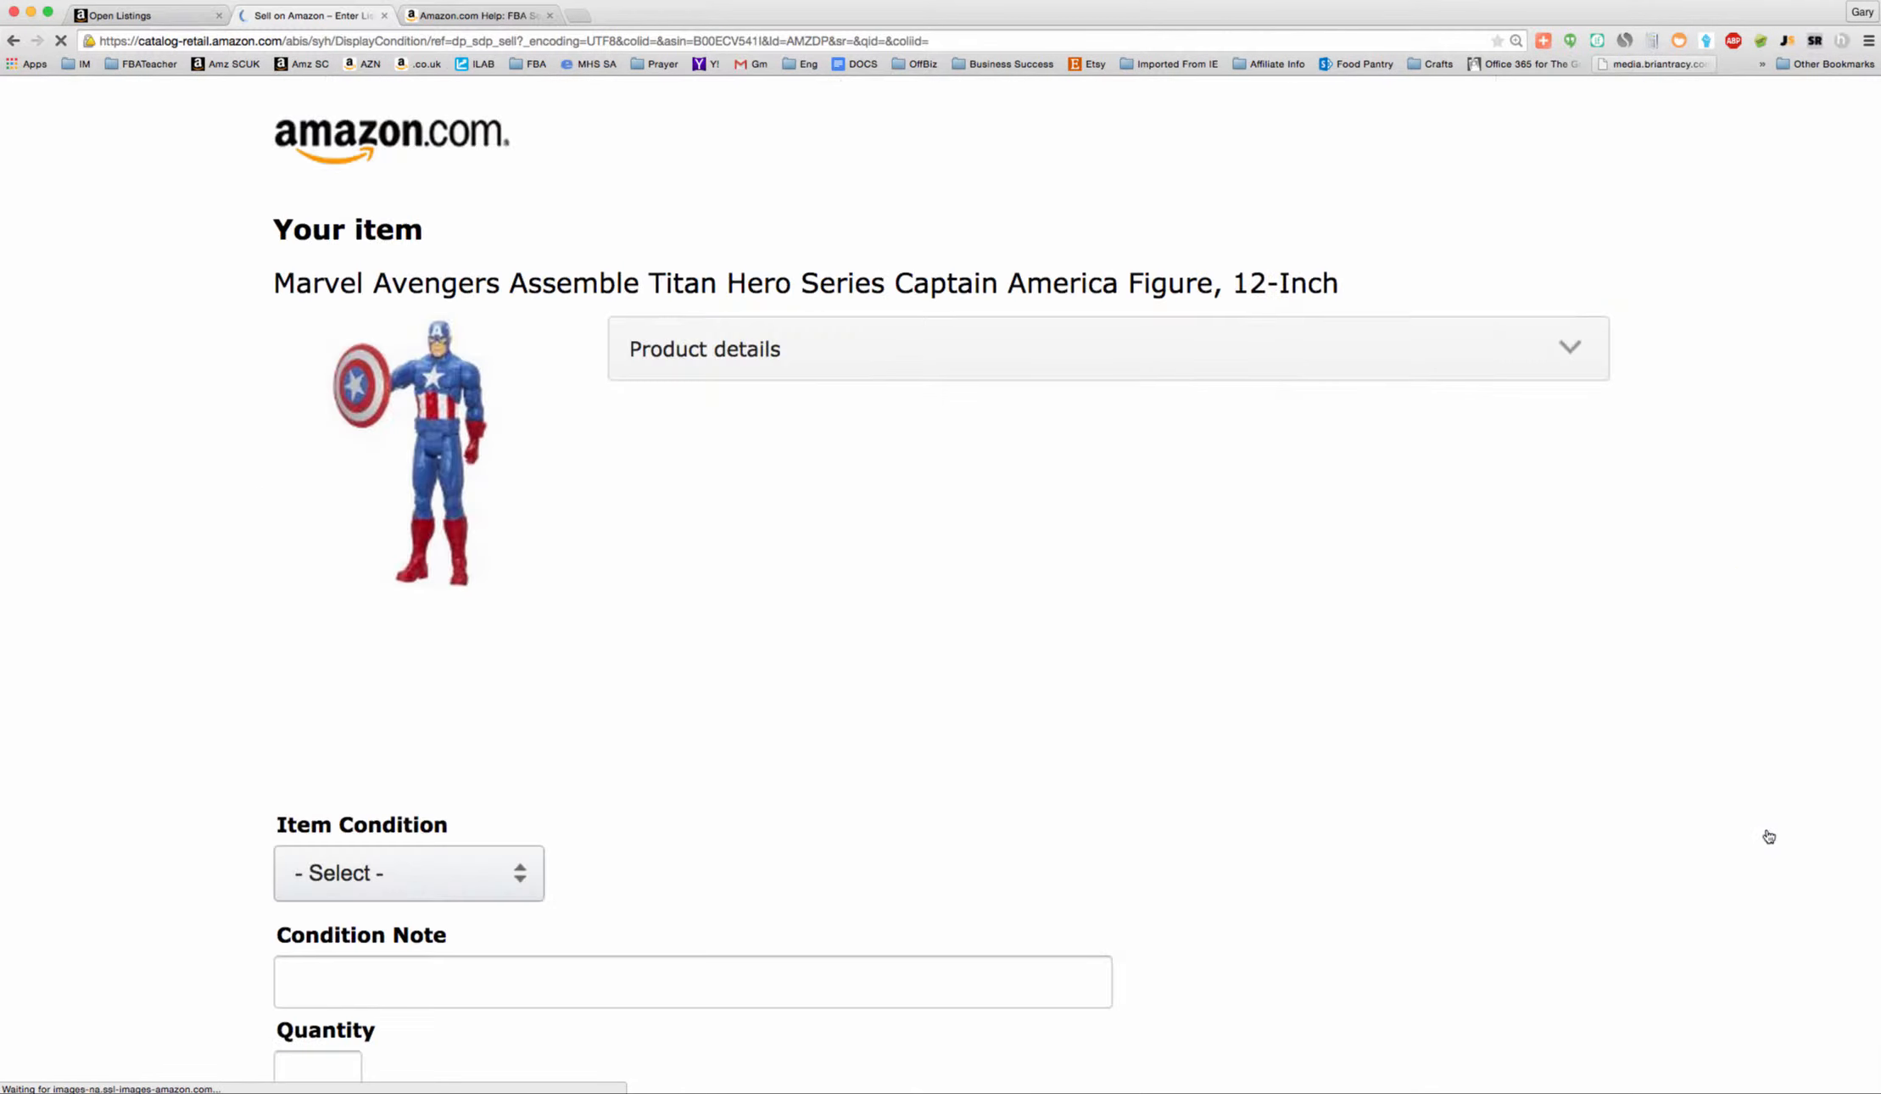
Set the item condition of the Captain America figure listing to New
scroll(221, 737, down, 5)
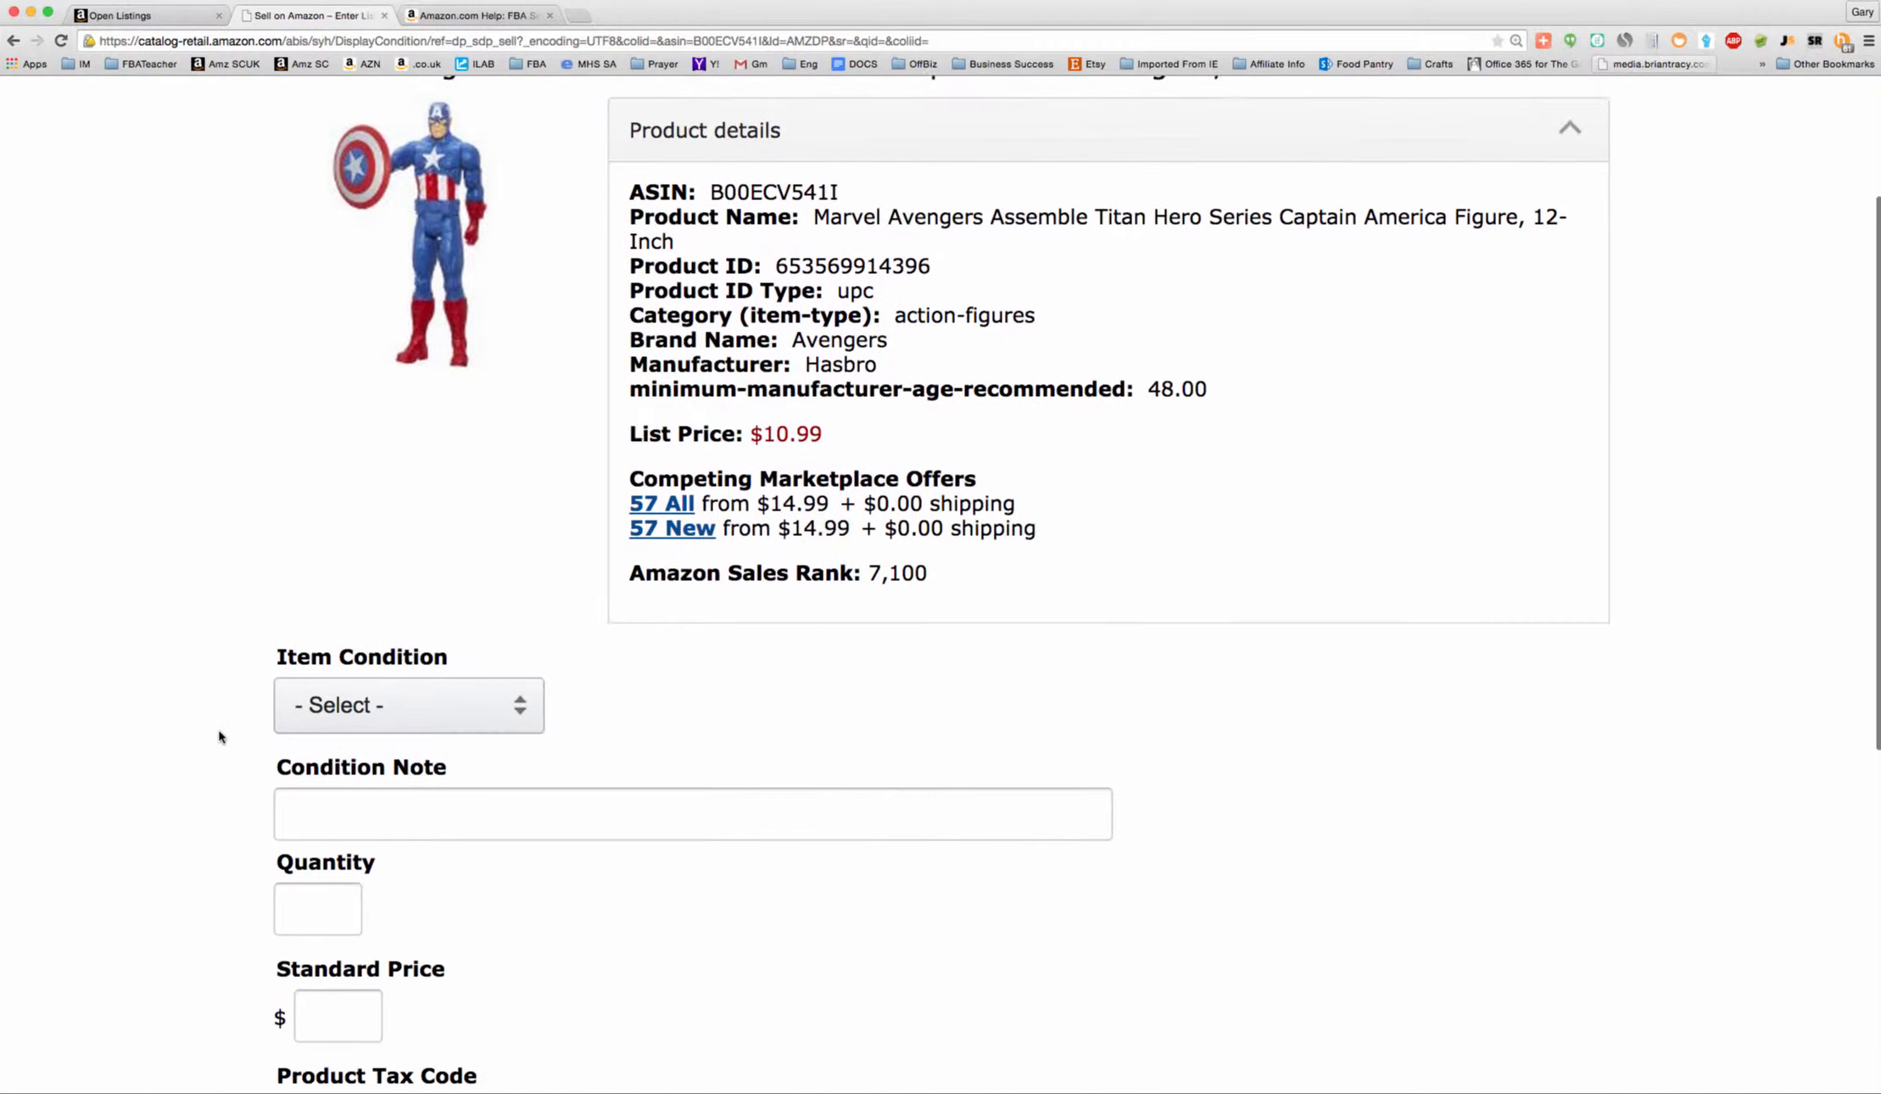
click(520, 691)
click(513, 726)
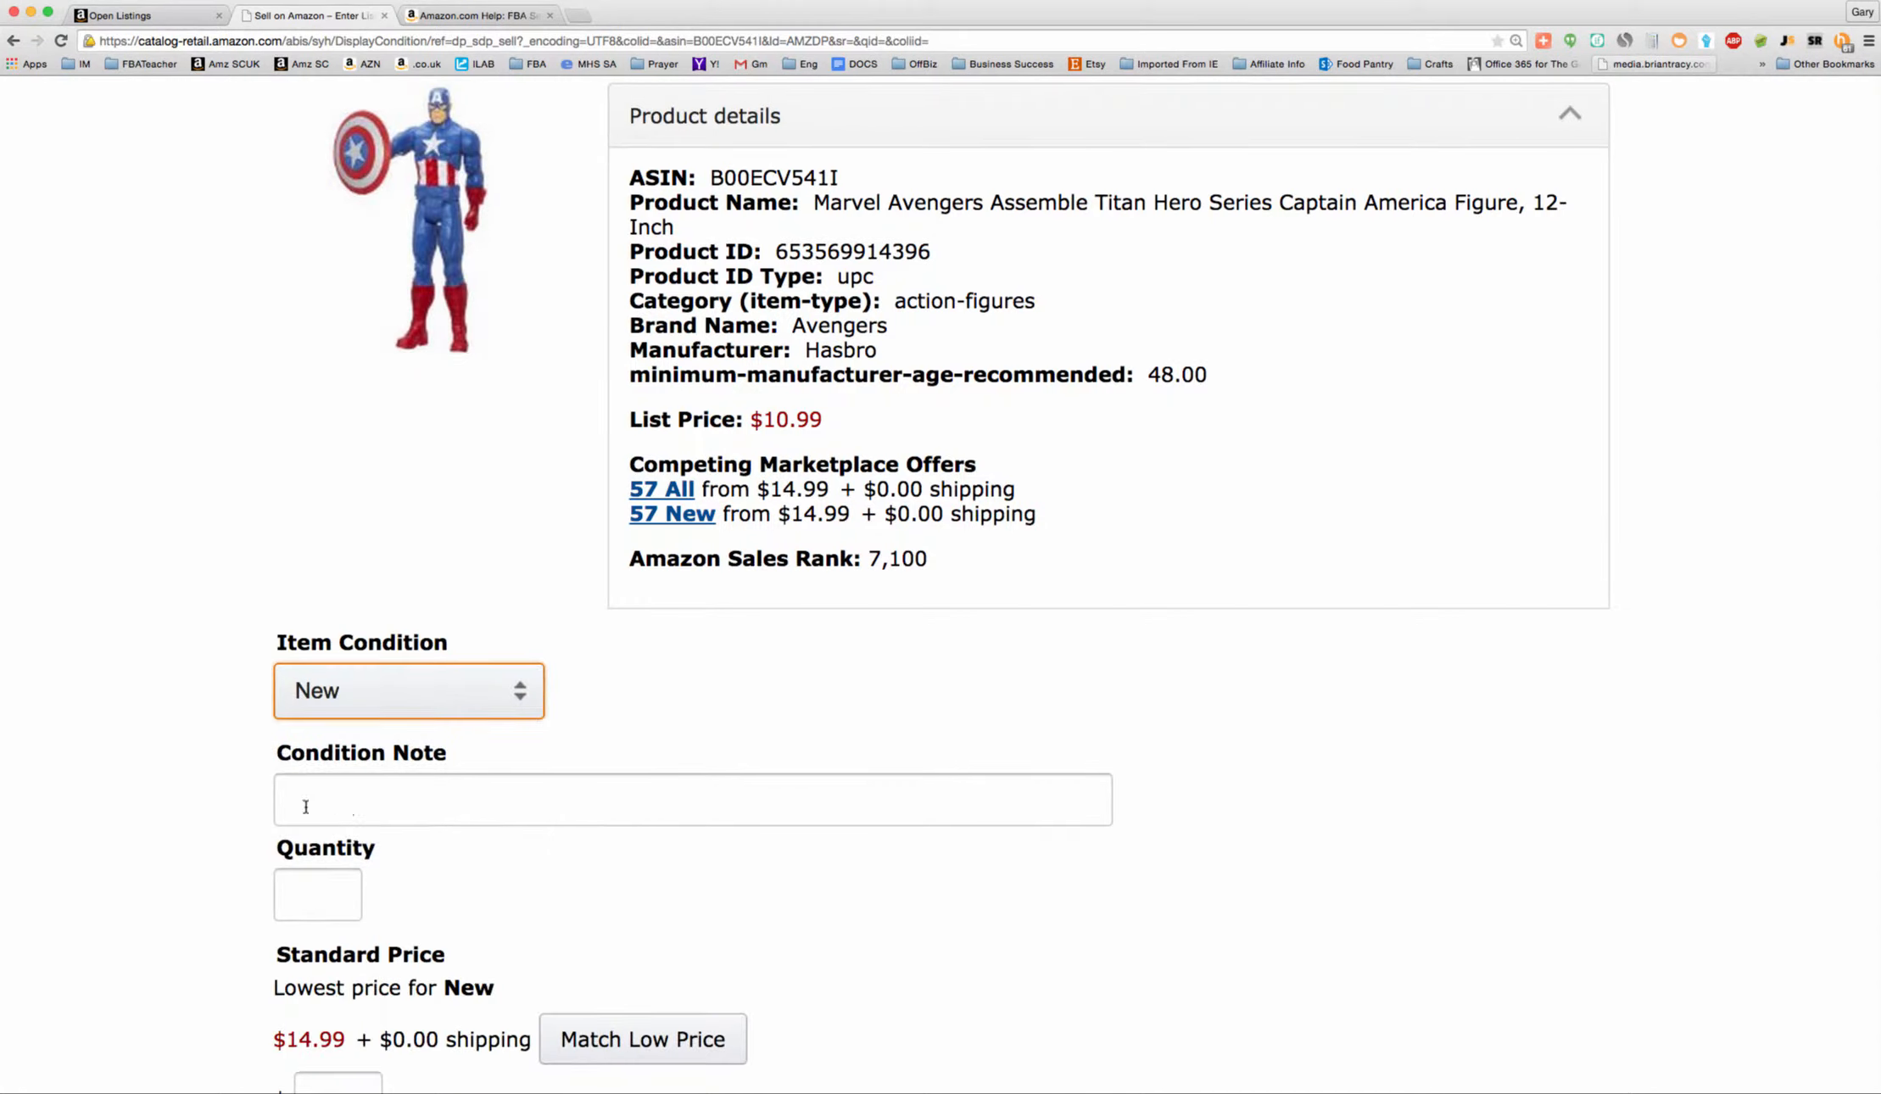
Try the item conditions Collectible - Like New and Collectible - Very Good
click(521, 701)
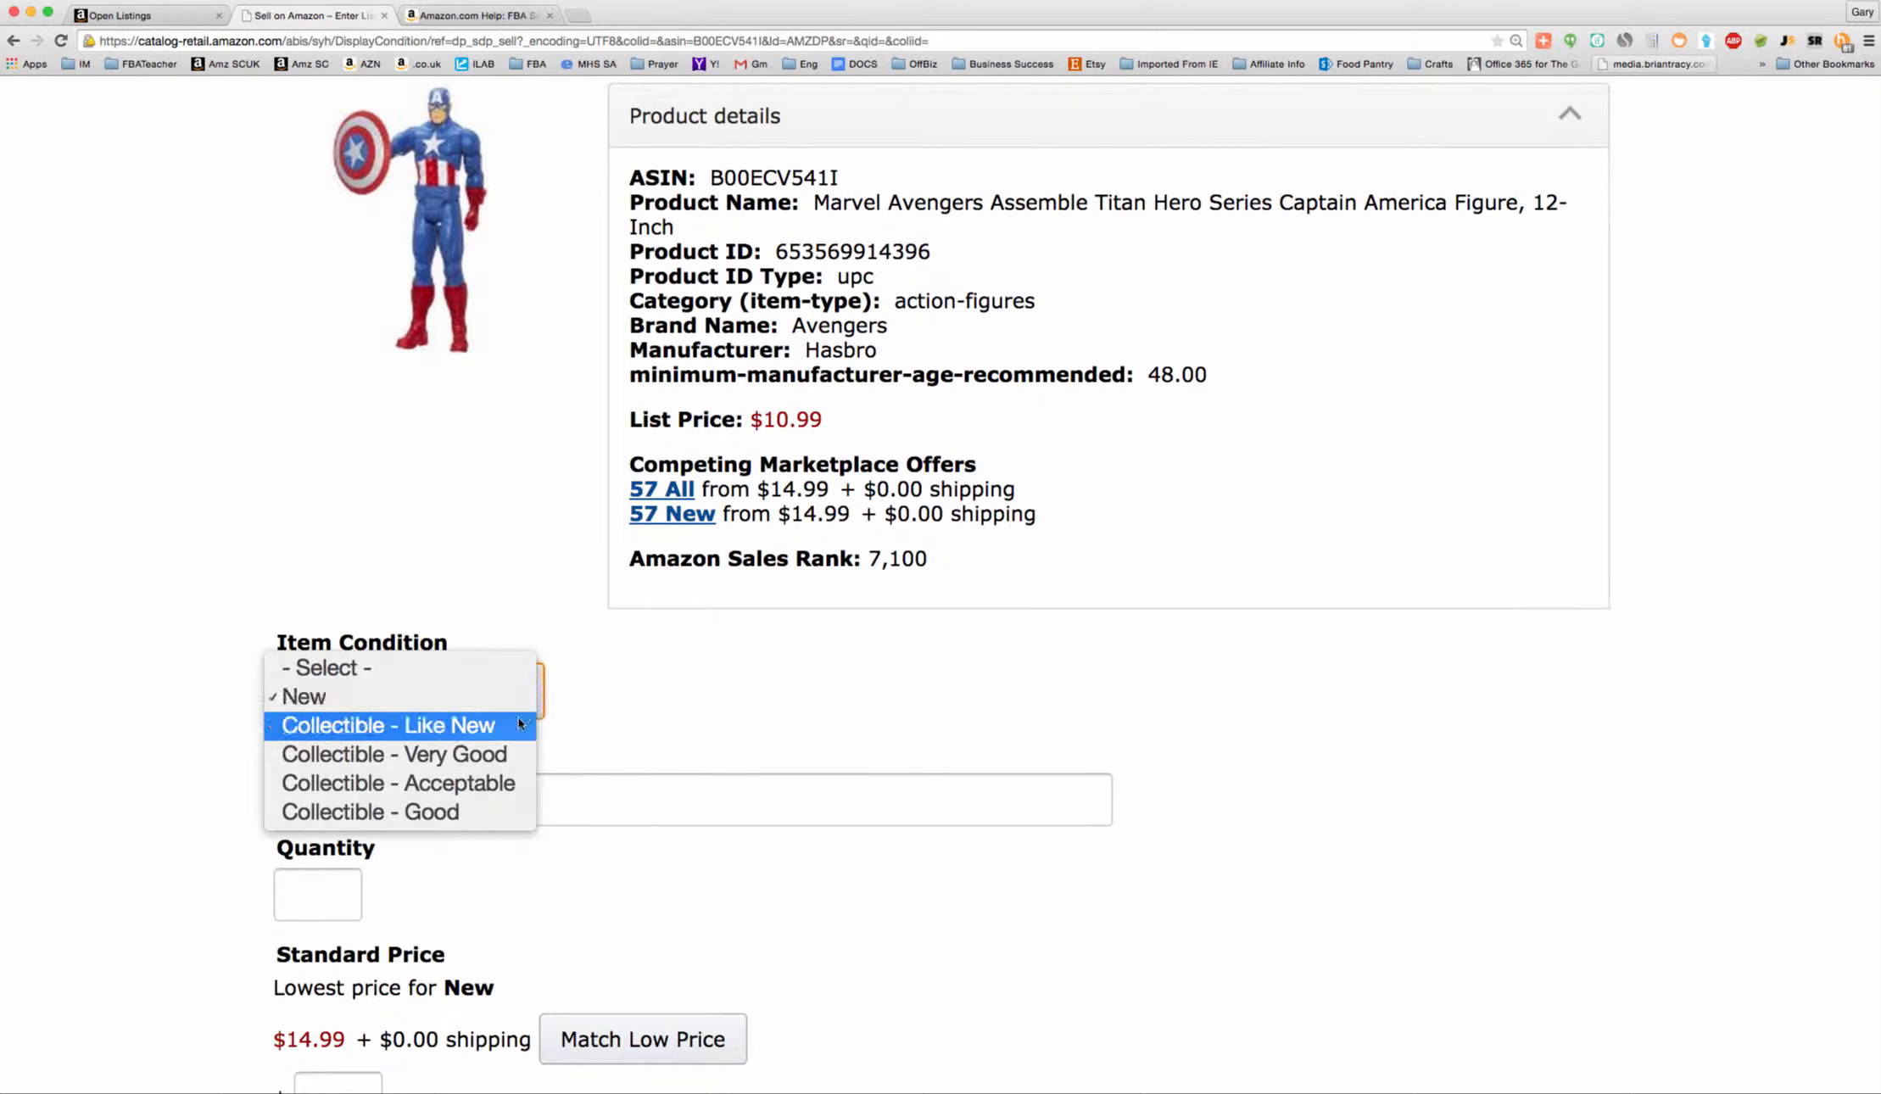
click(396, 730)
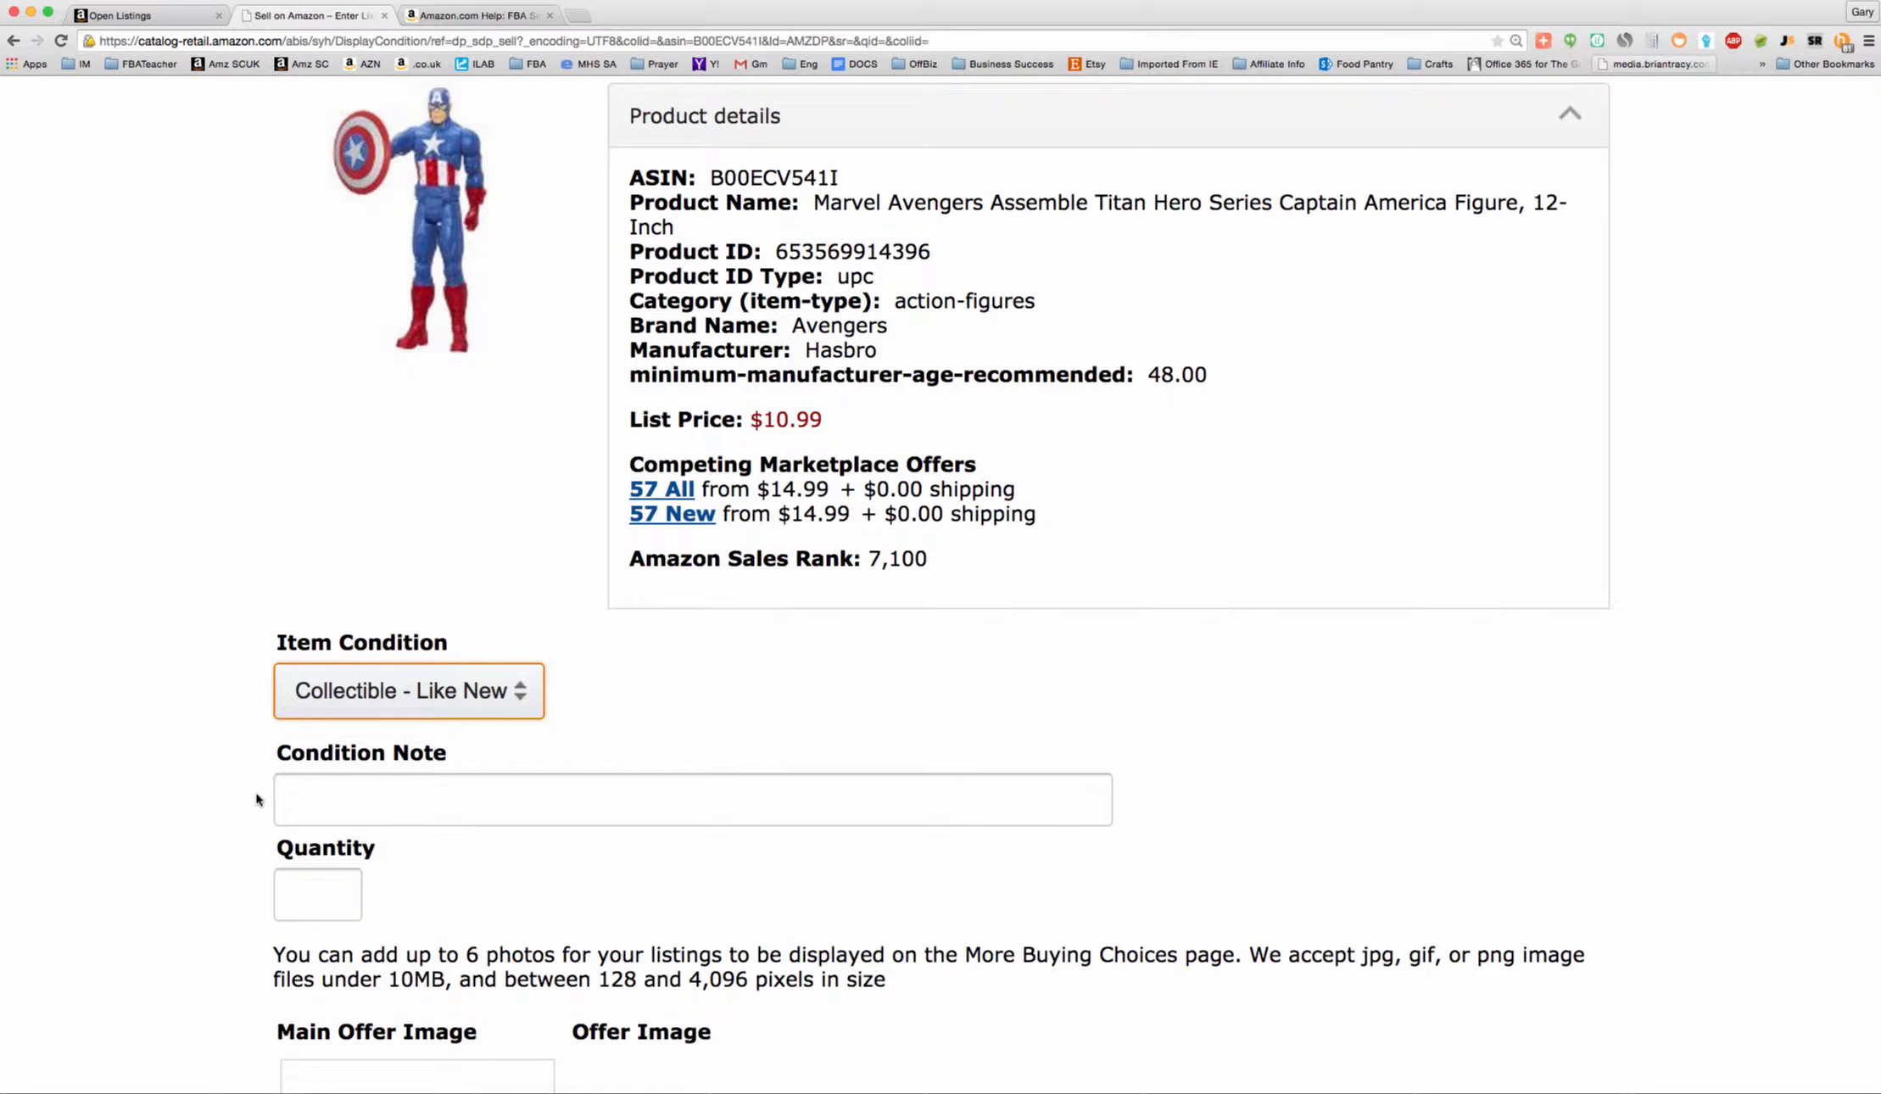
click(377, 702)
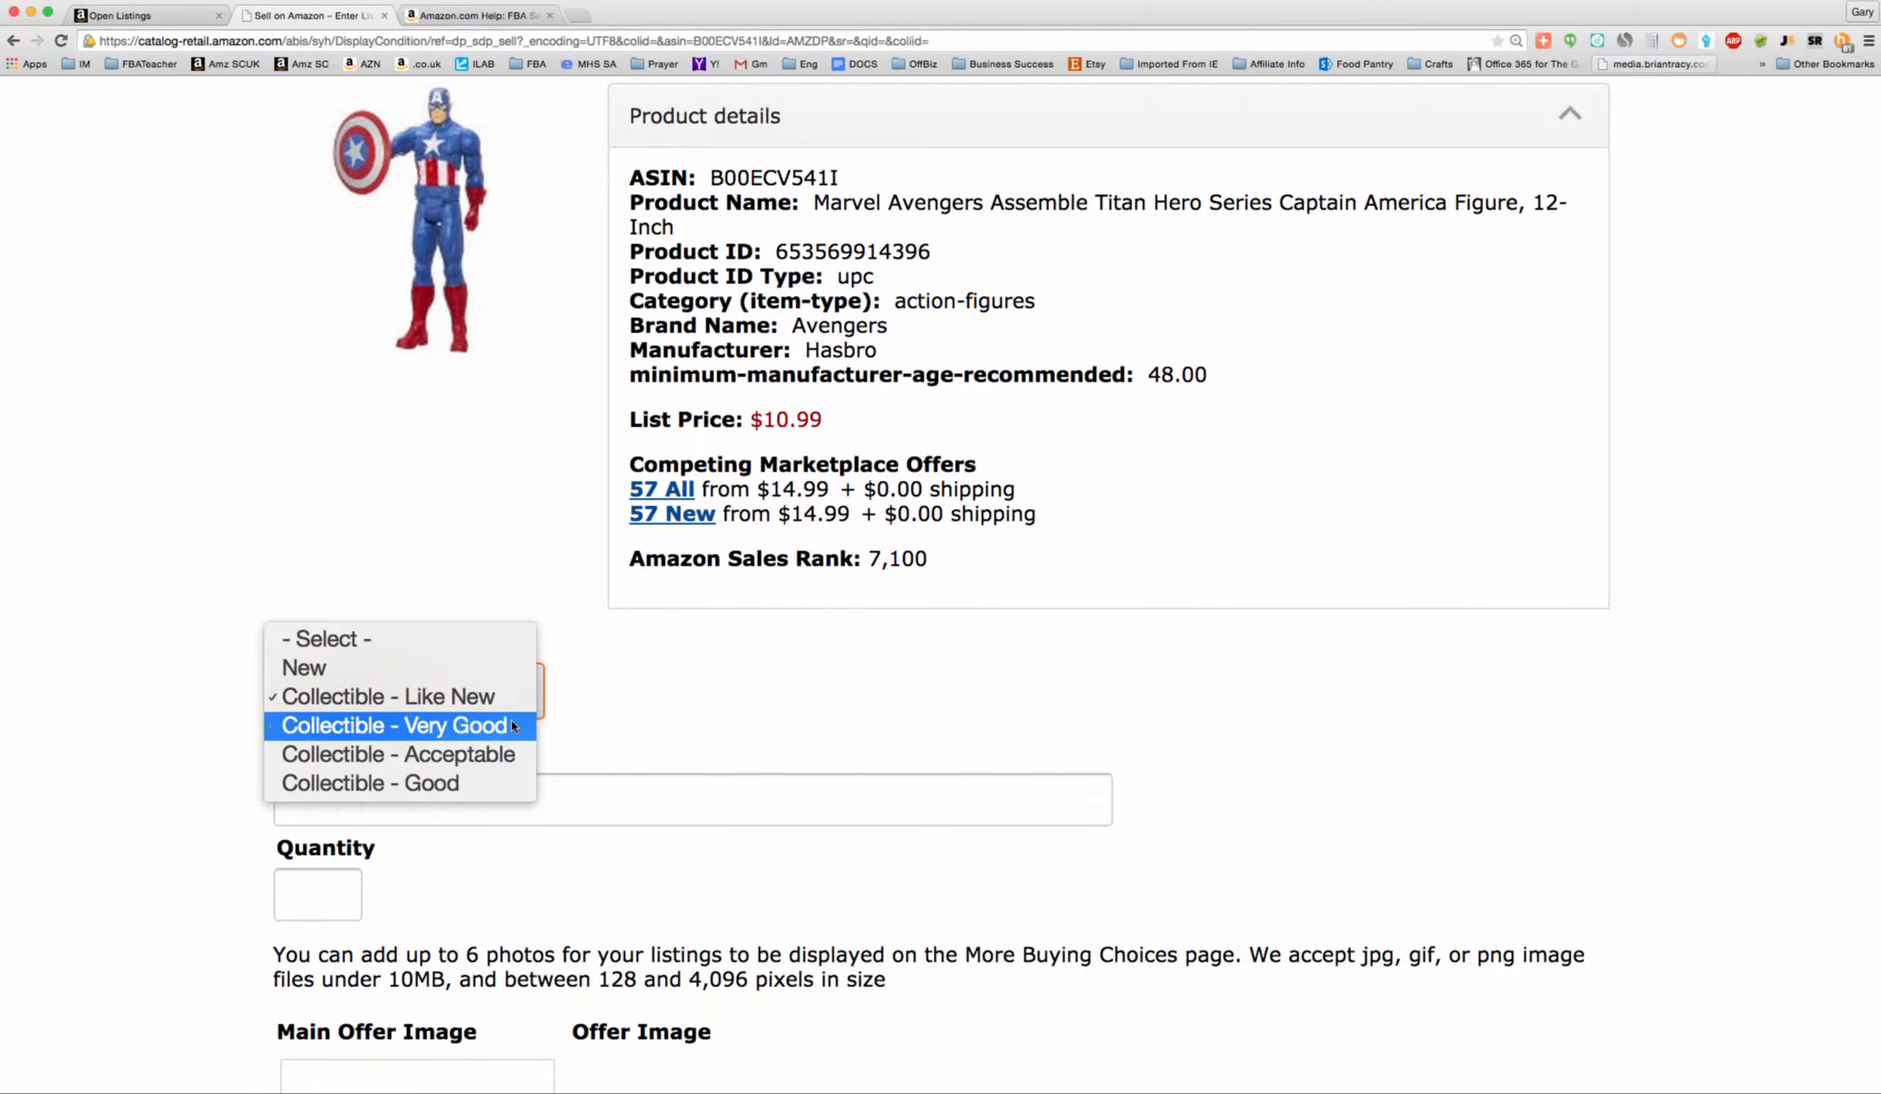
click(348, 724)
Examine the condition note, quantity and offer image fields for a collectible item
scroll(256, 755, down, 3)
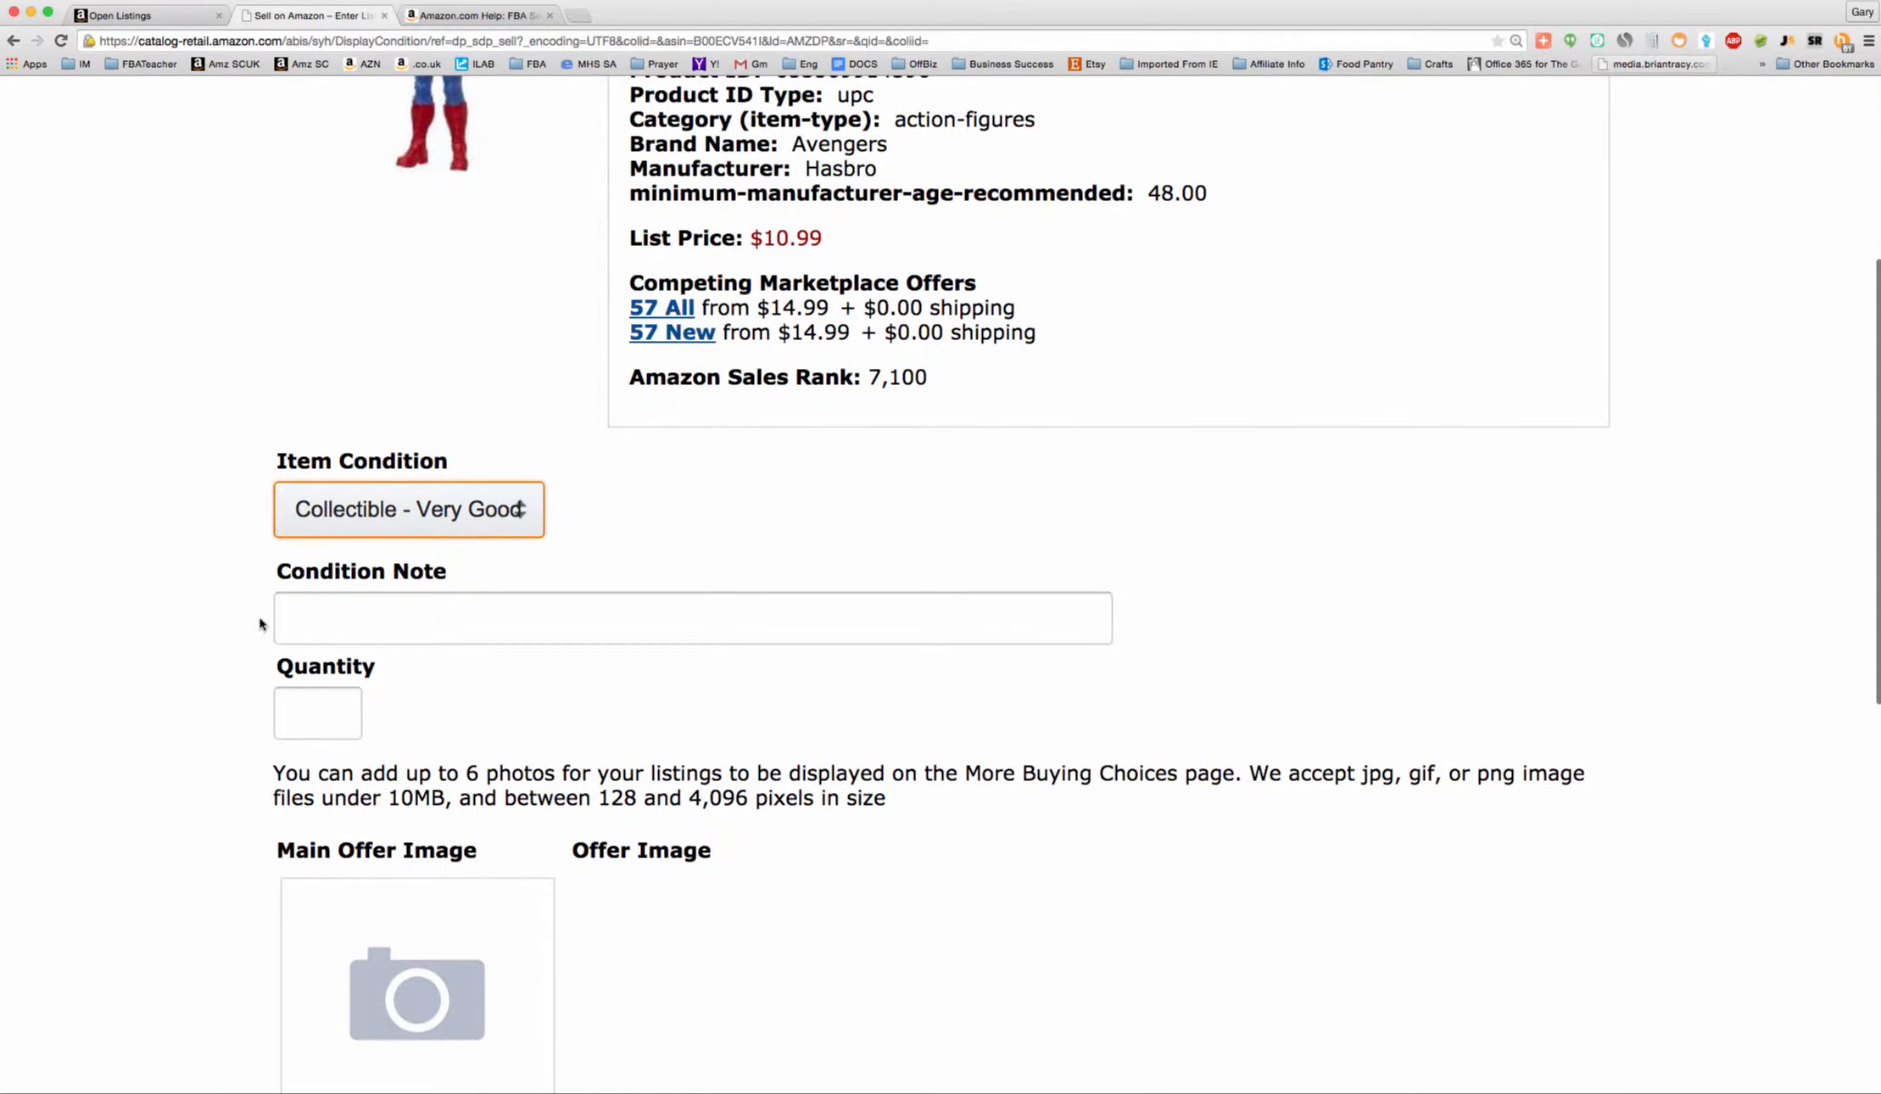
click(293, 620)
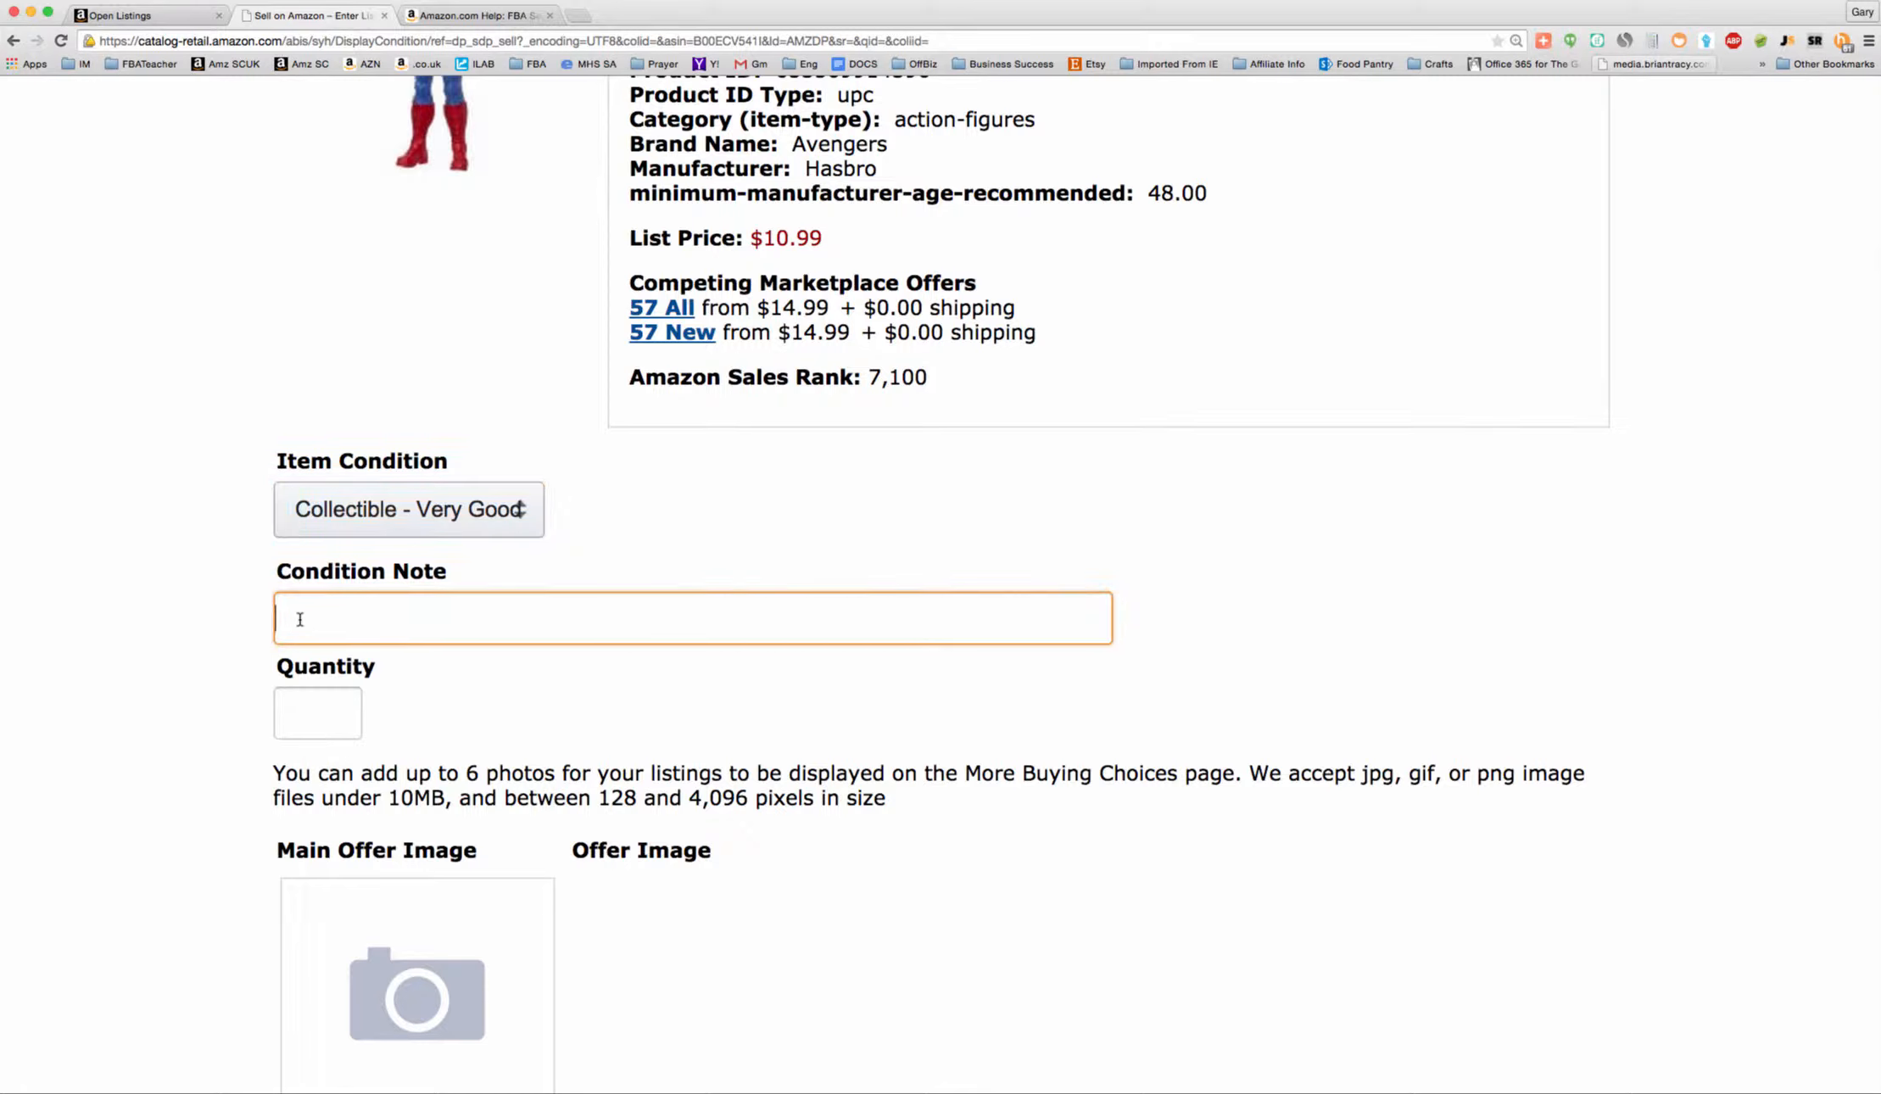
scroll(241, 644, down, 5)
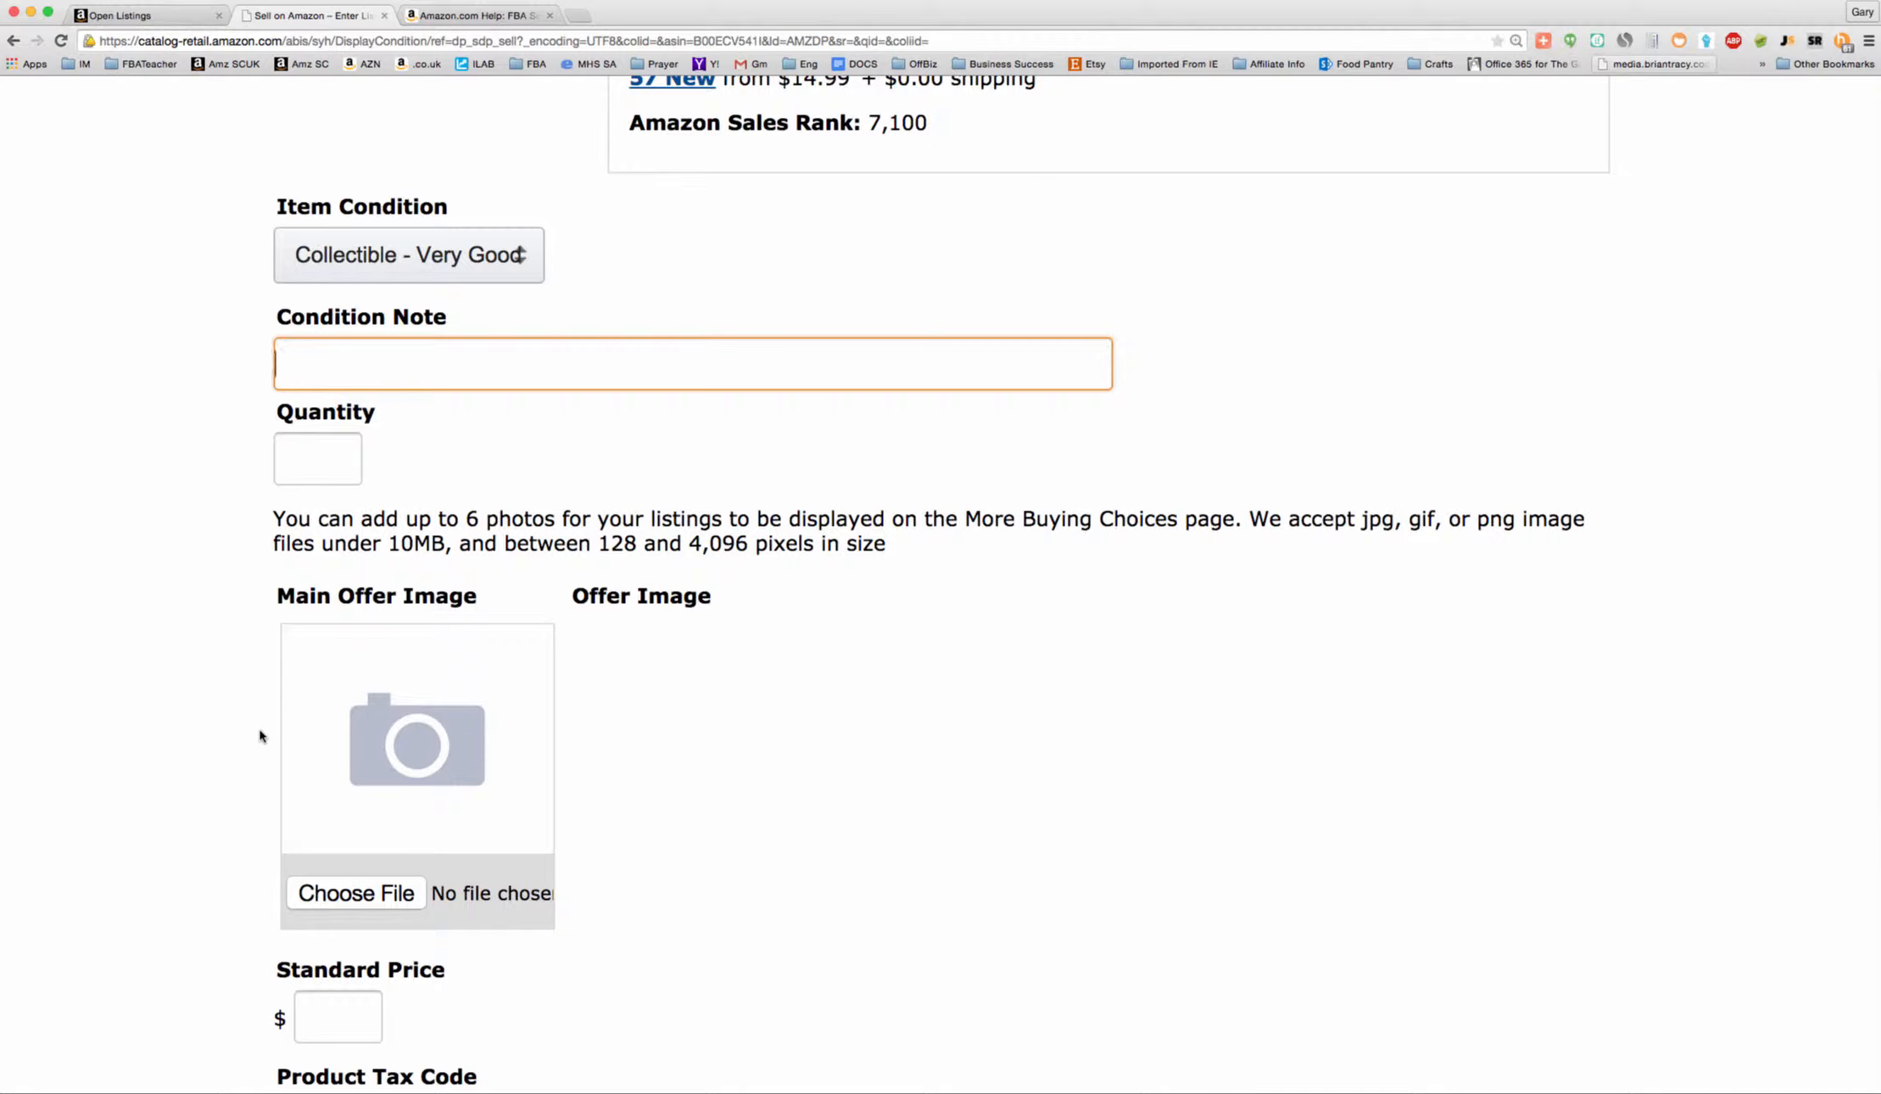
scroll(257, 730, up, 5)
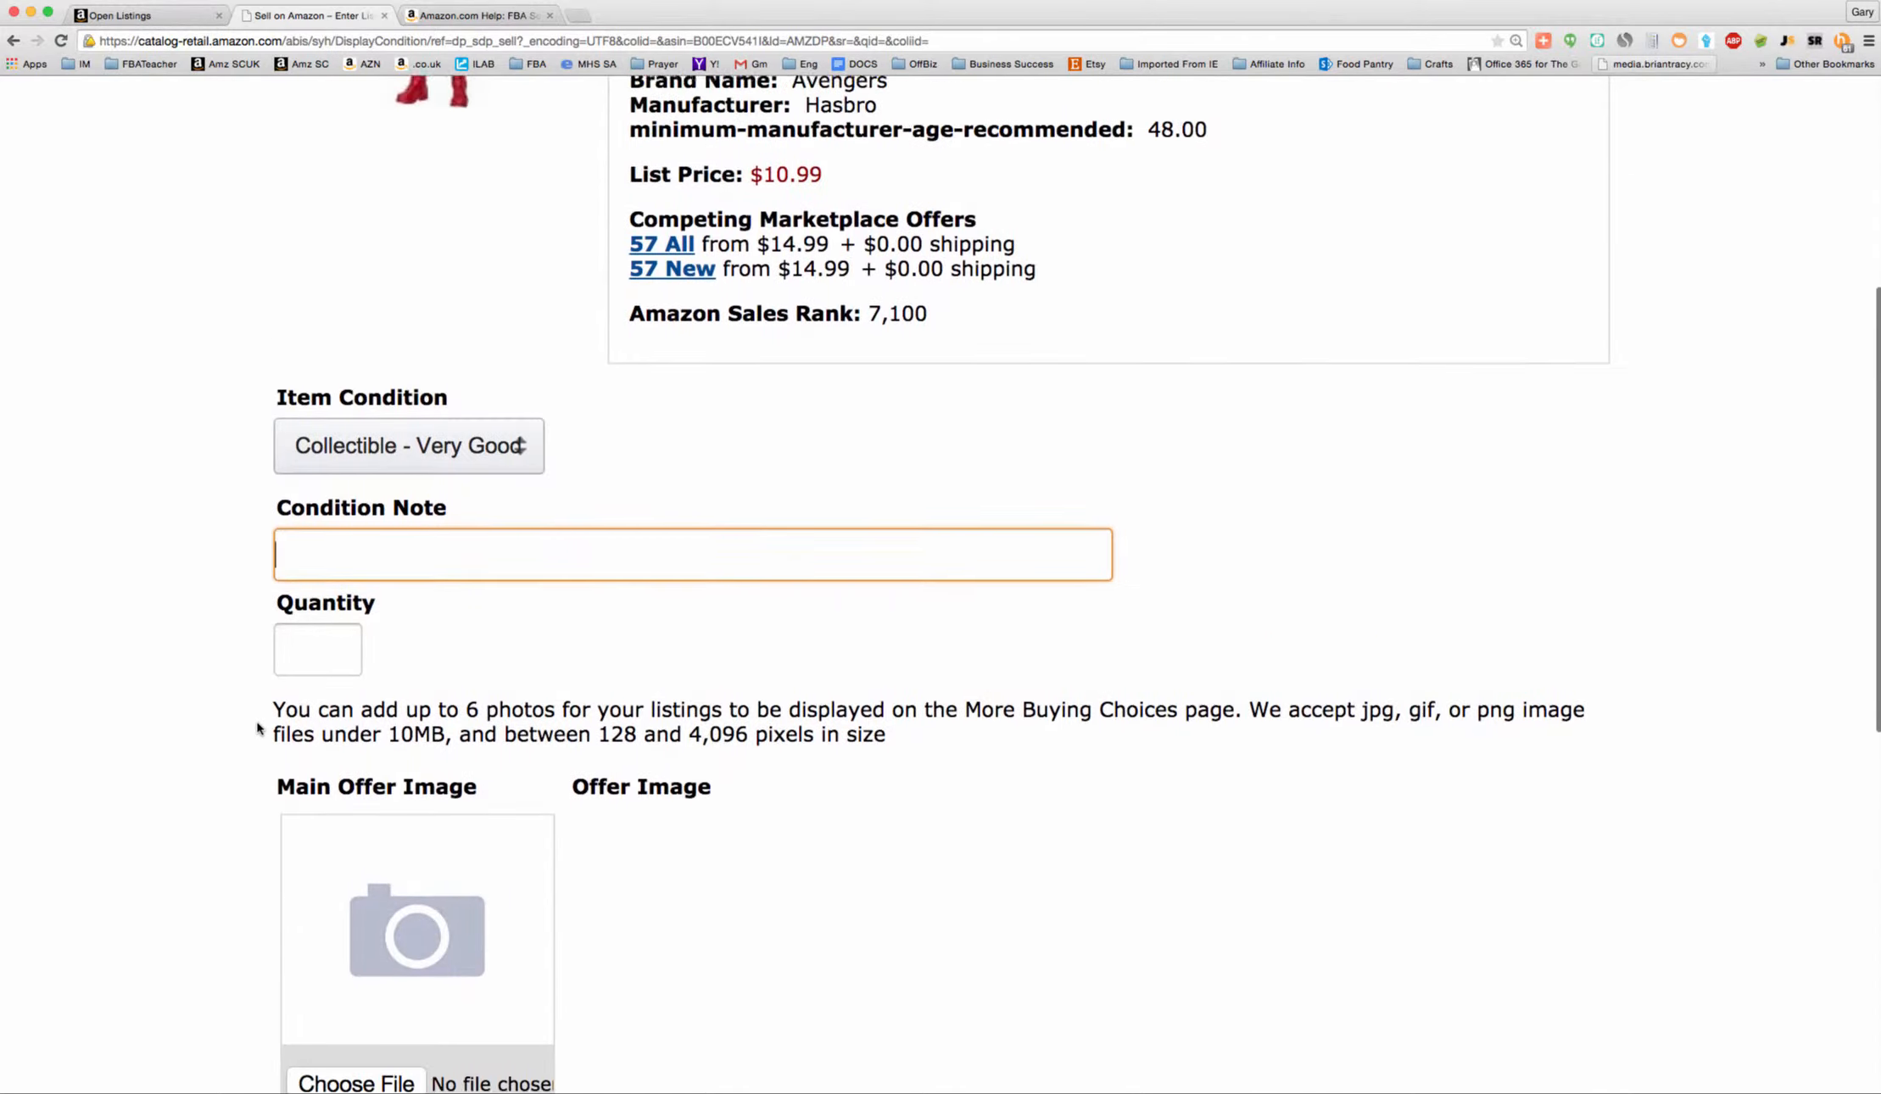
scroll(250, 677, up, 1)
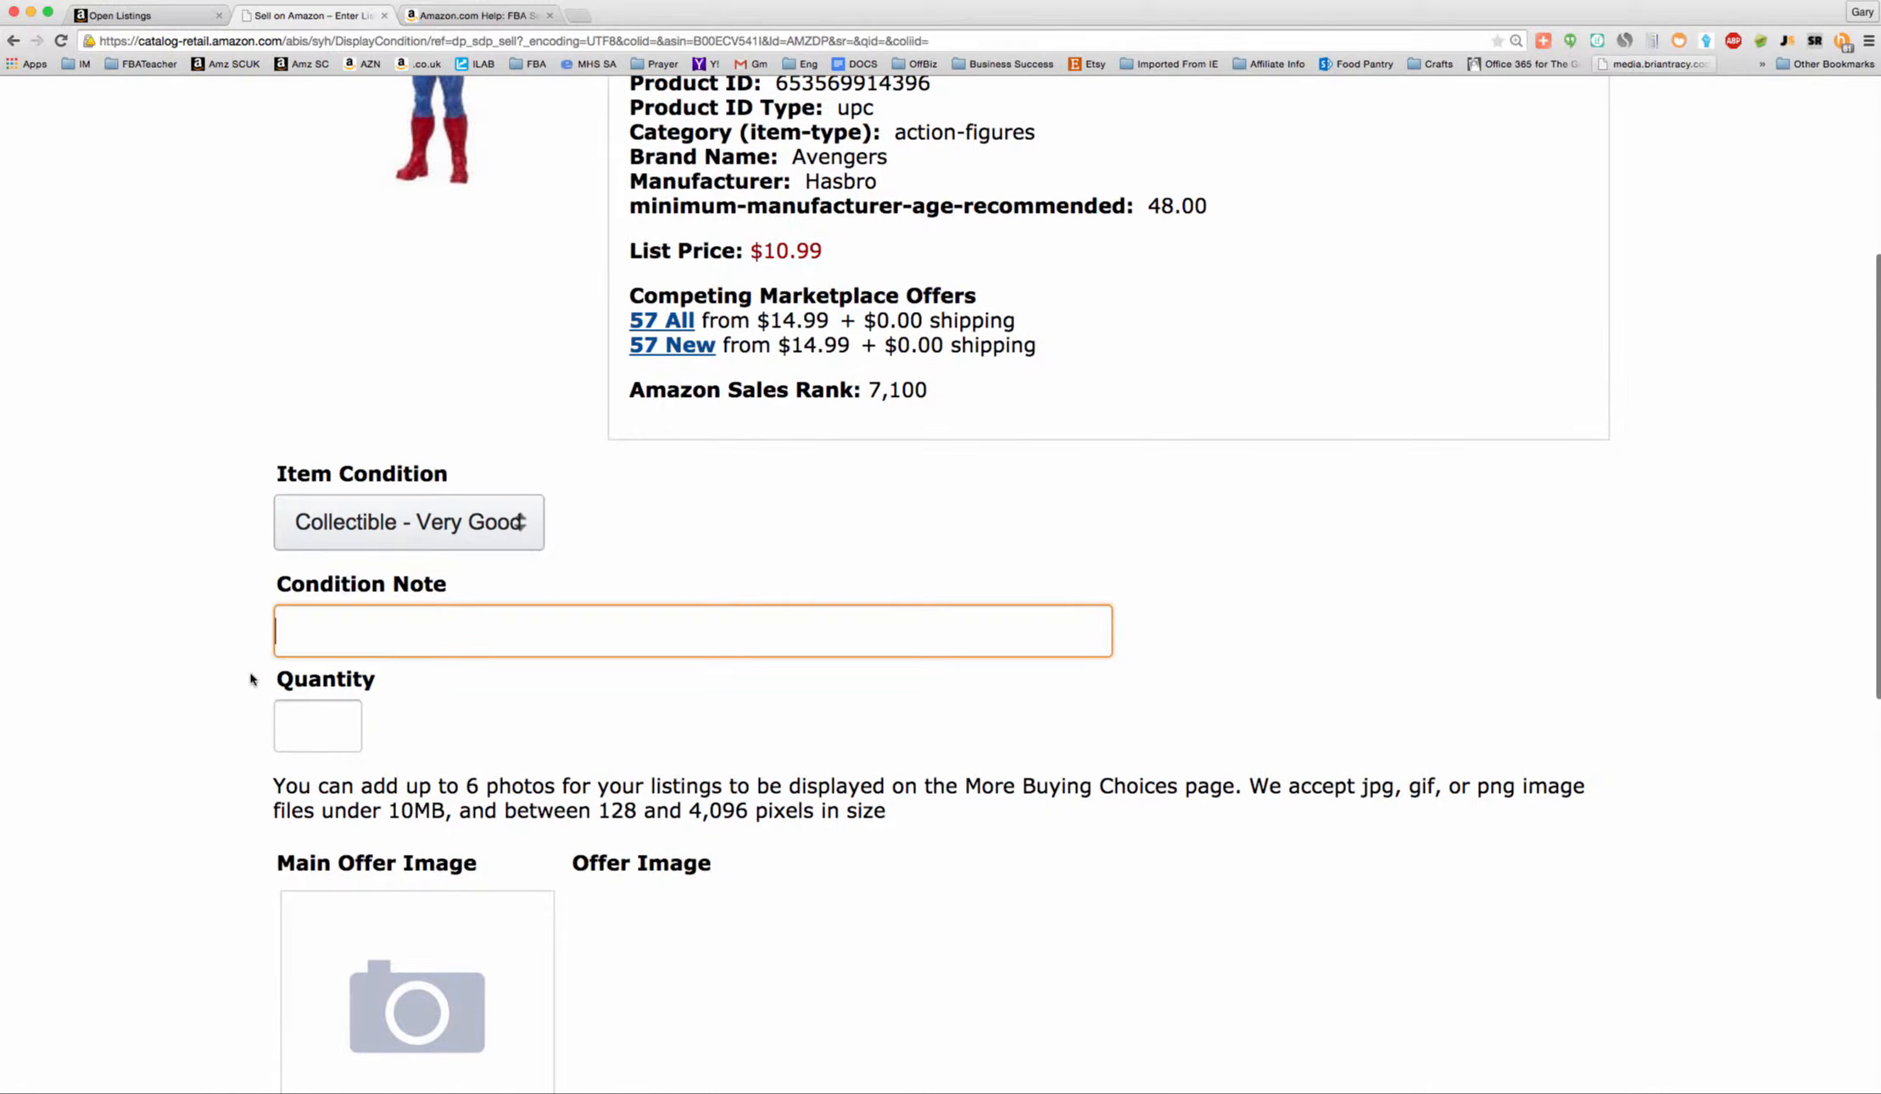
scroll(248, 671, down, 2)
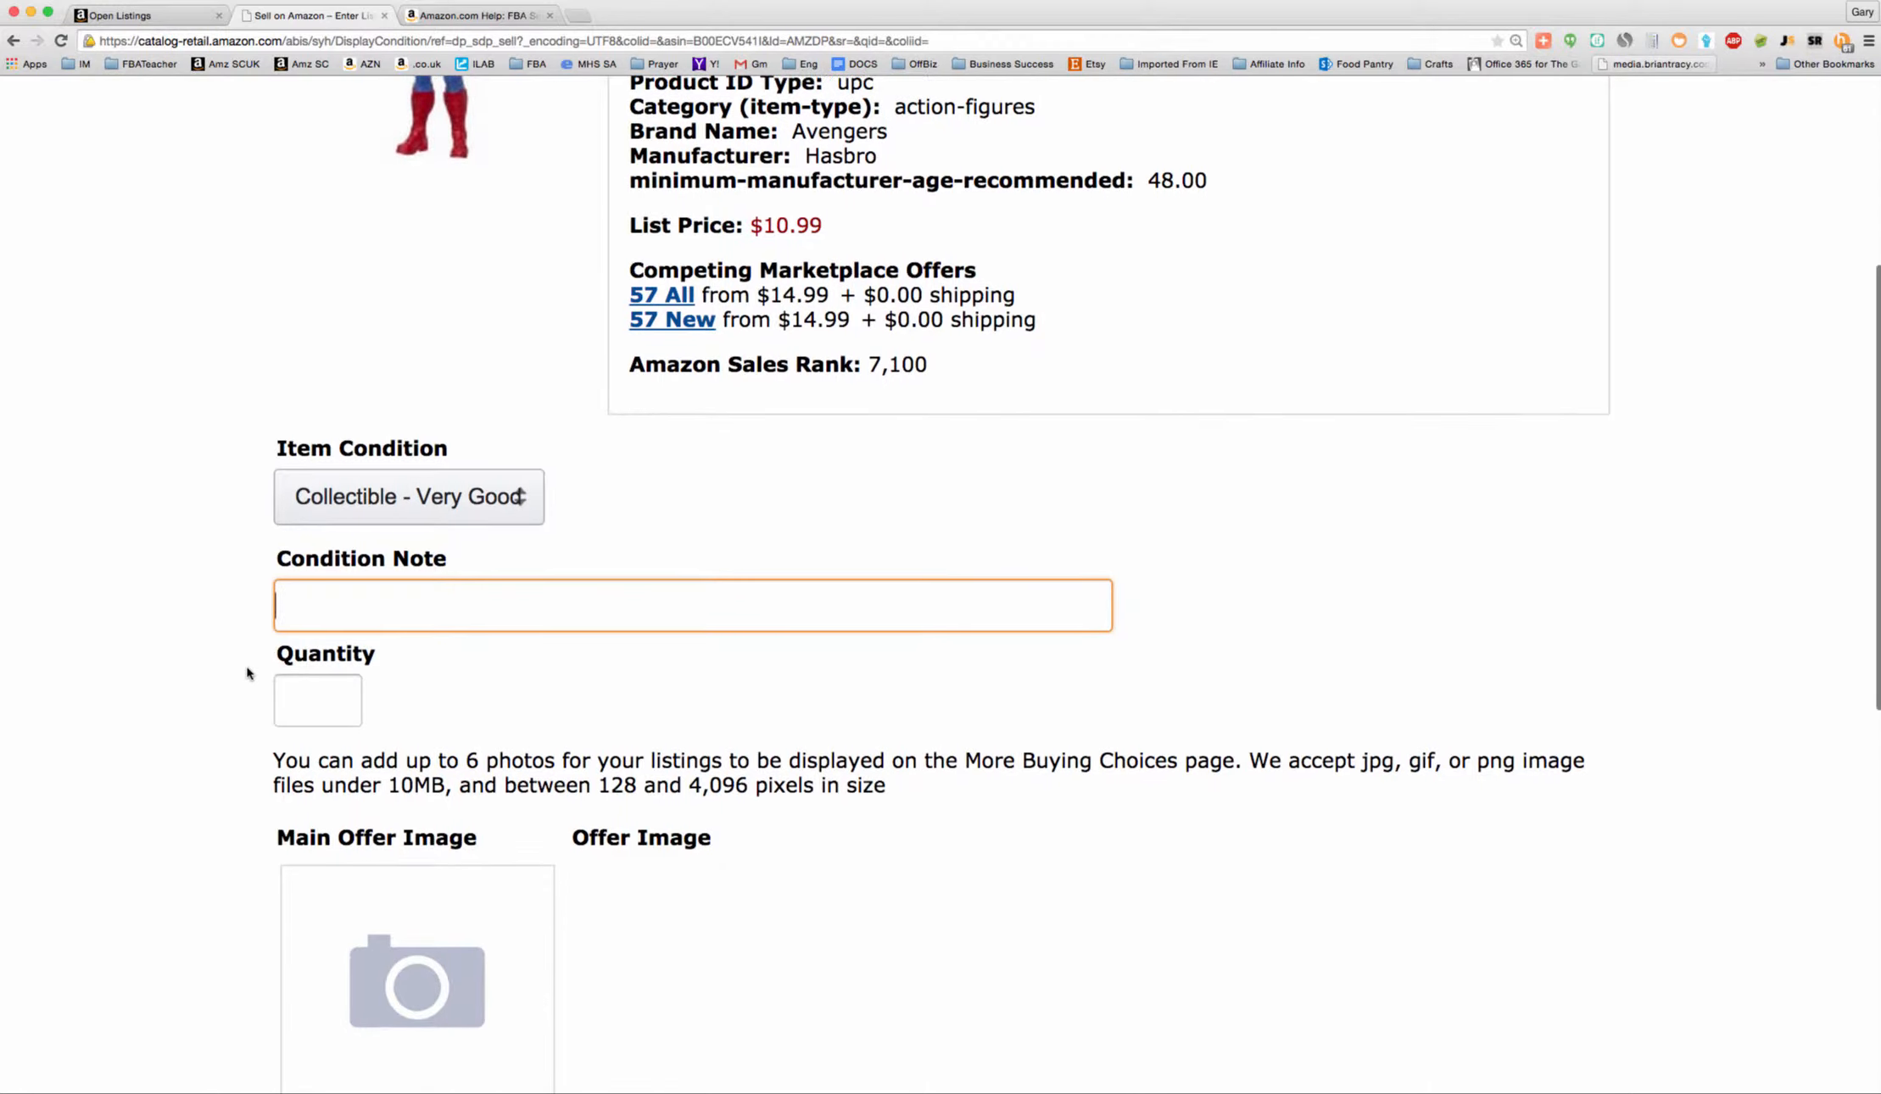
scroll(248, 674, down, 4)
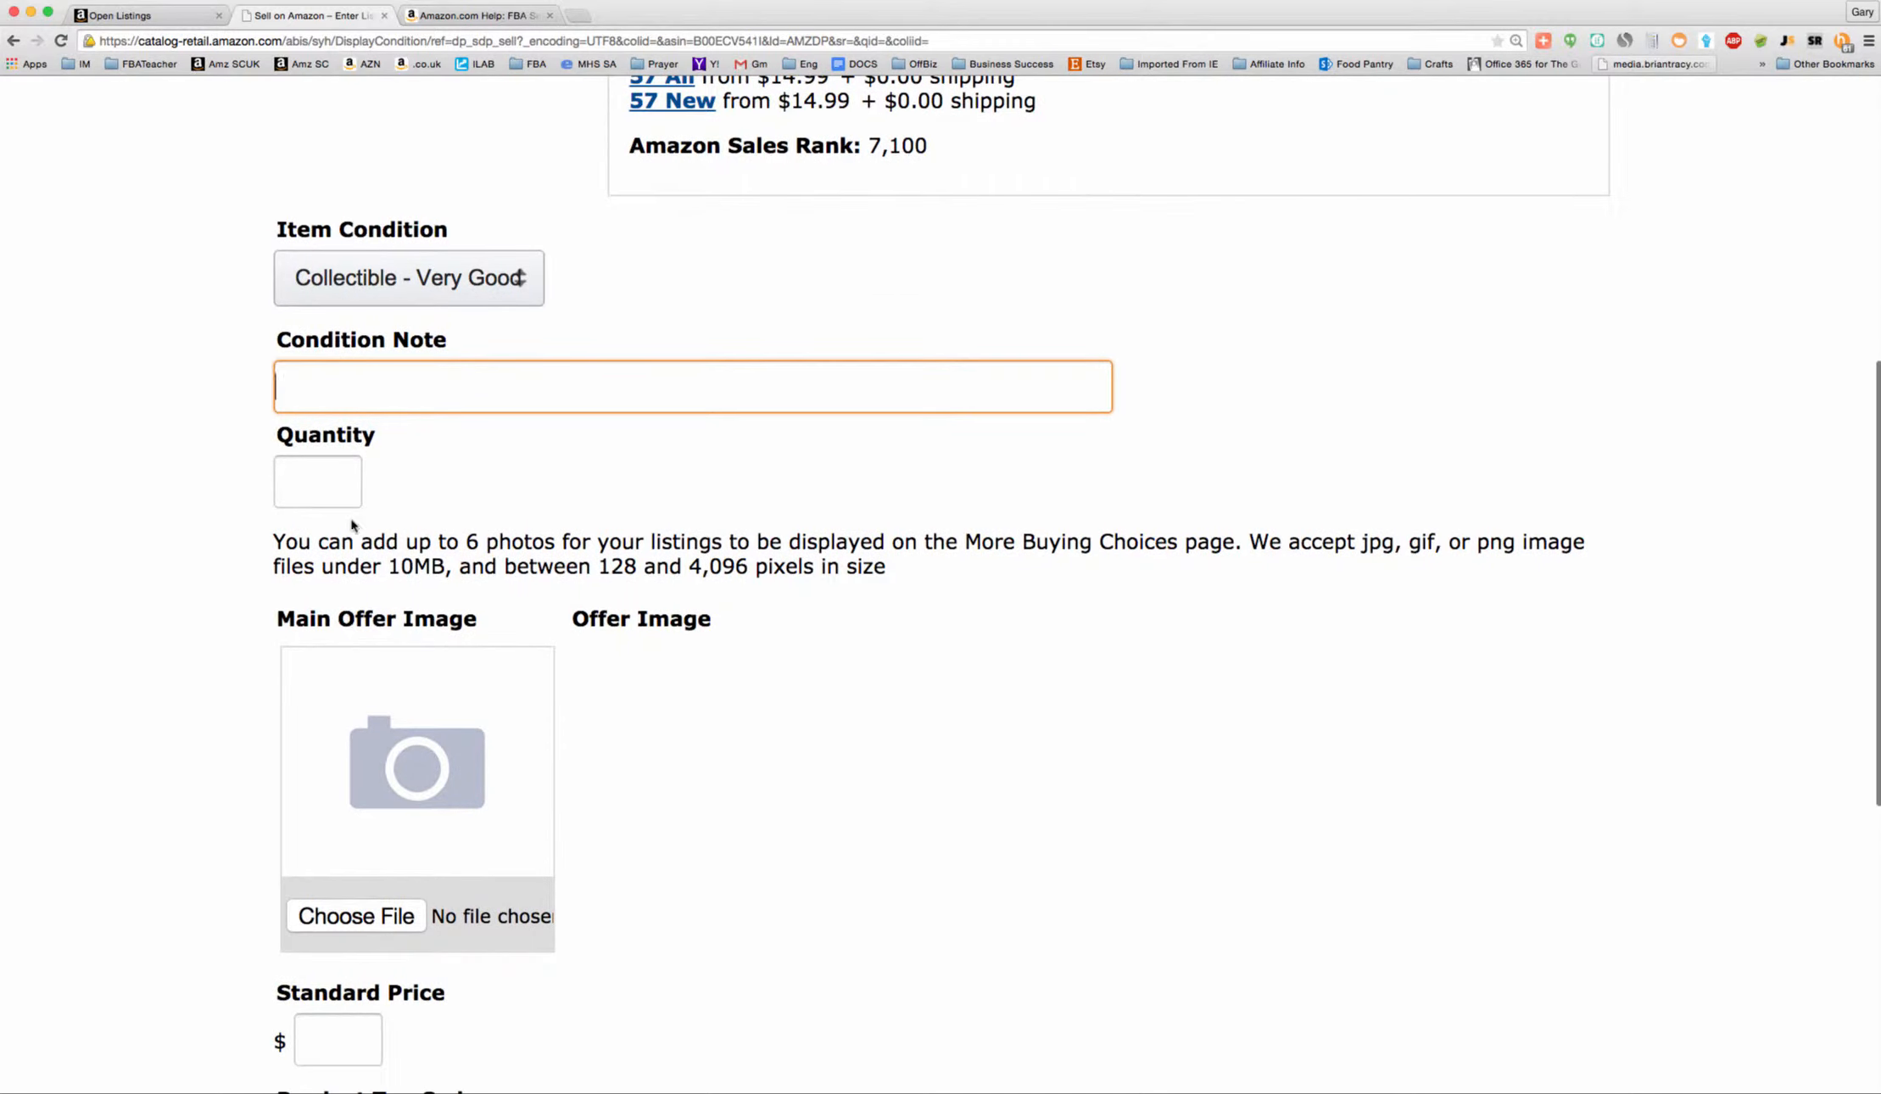
Change the item condition back to New and leave the condition note empty
click(322, 480)
click(534, 285)
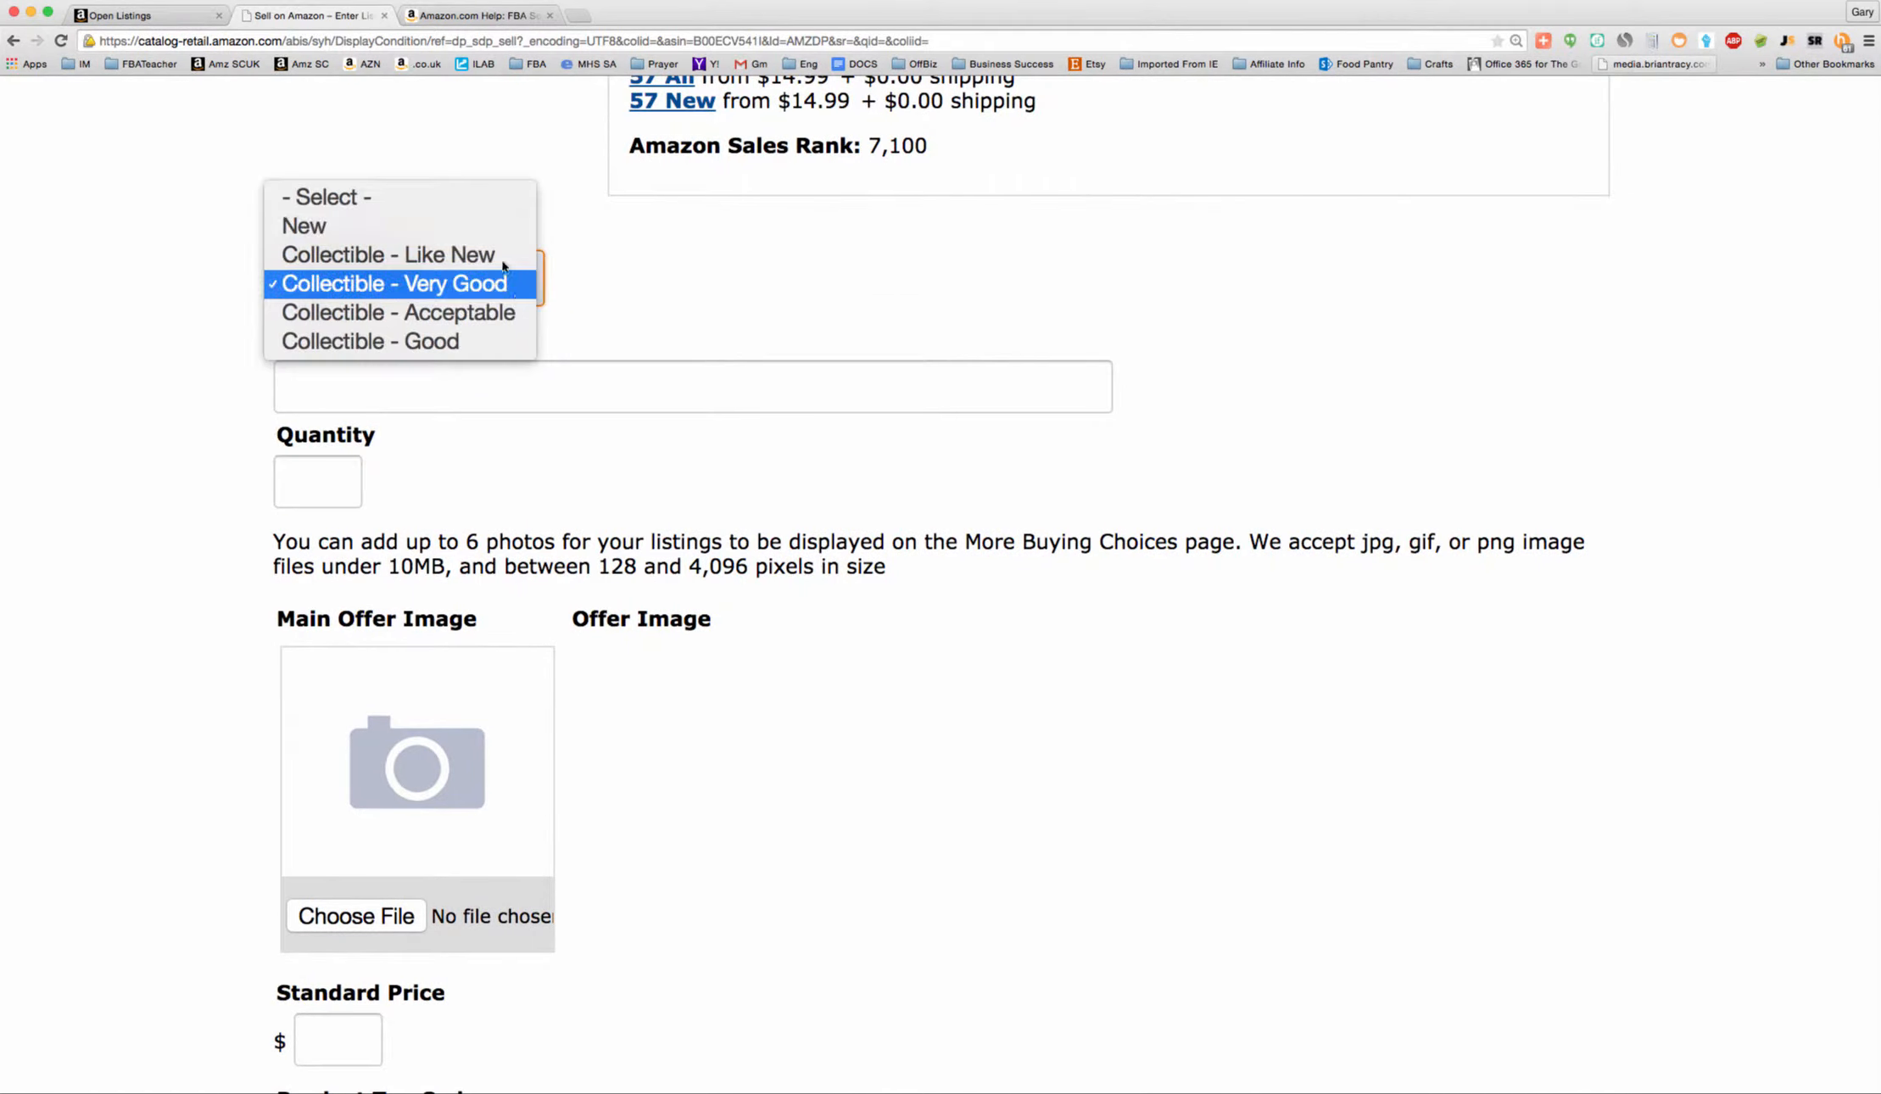
click(496, 225)
click(318, 387)
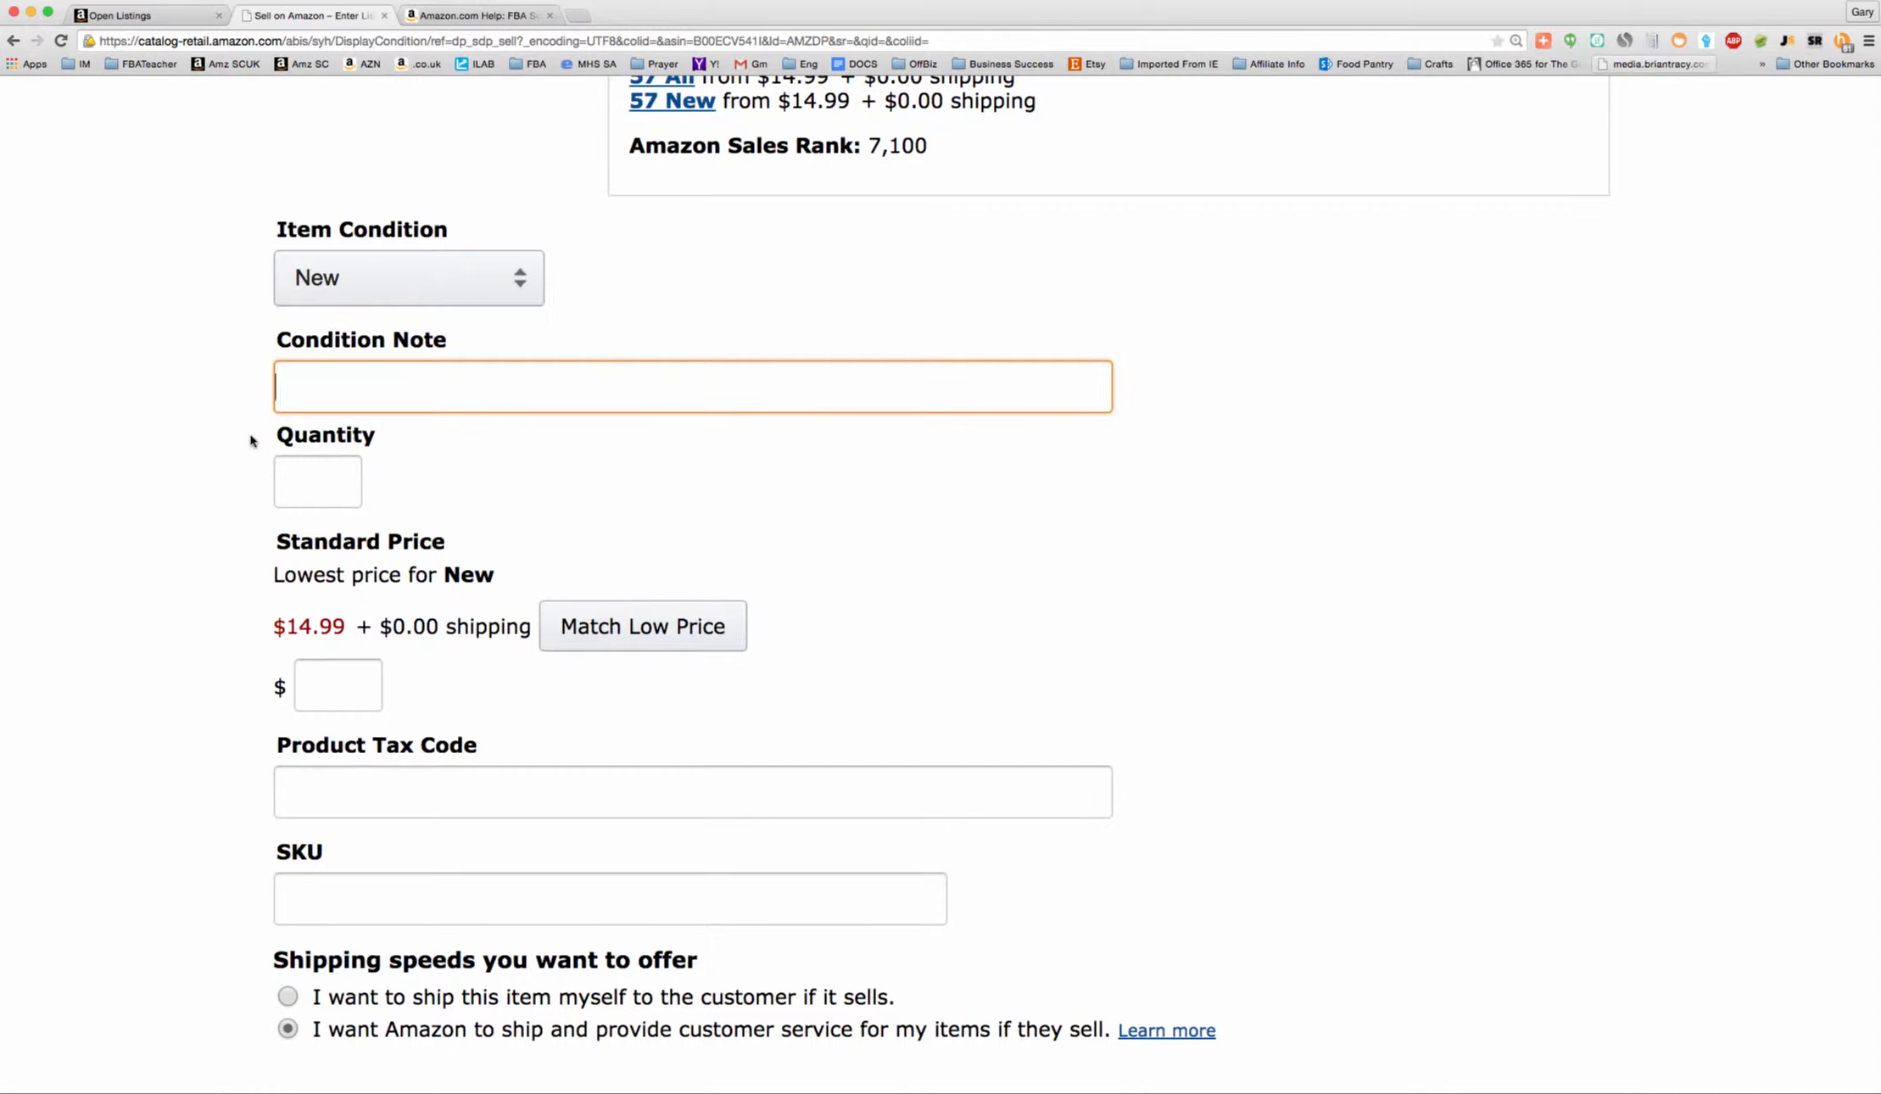
Set the listing's quantity to 5 and its standard price to $15.25
click(294, 477)
text(5)
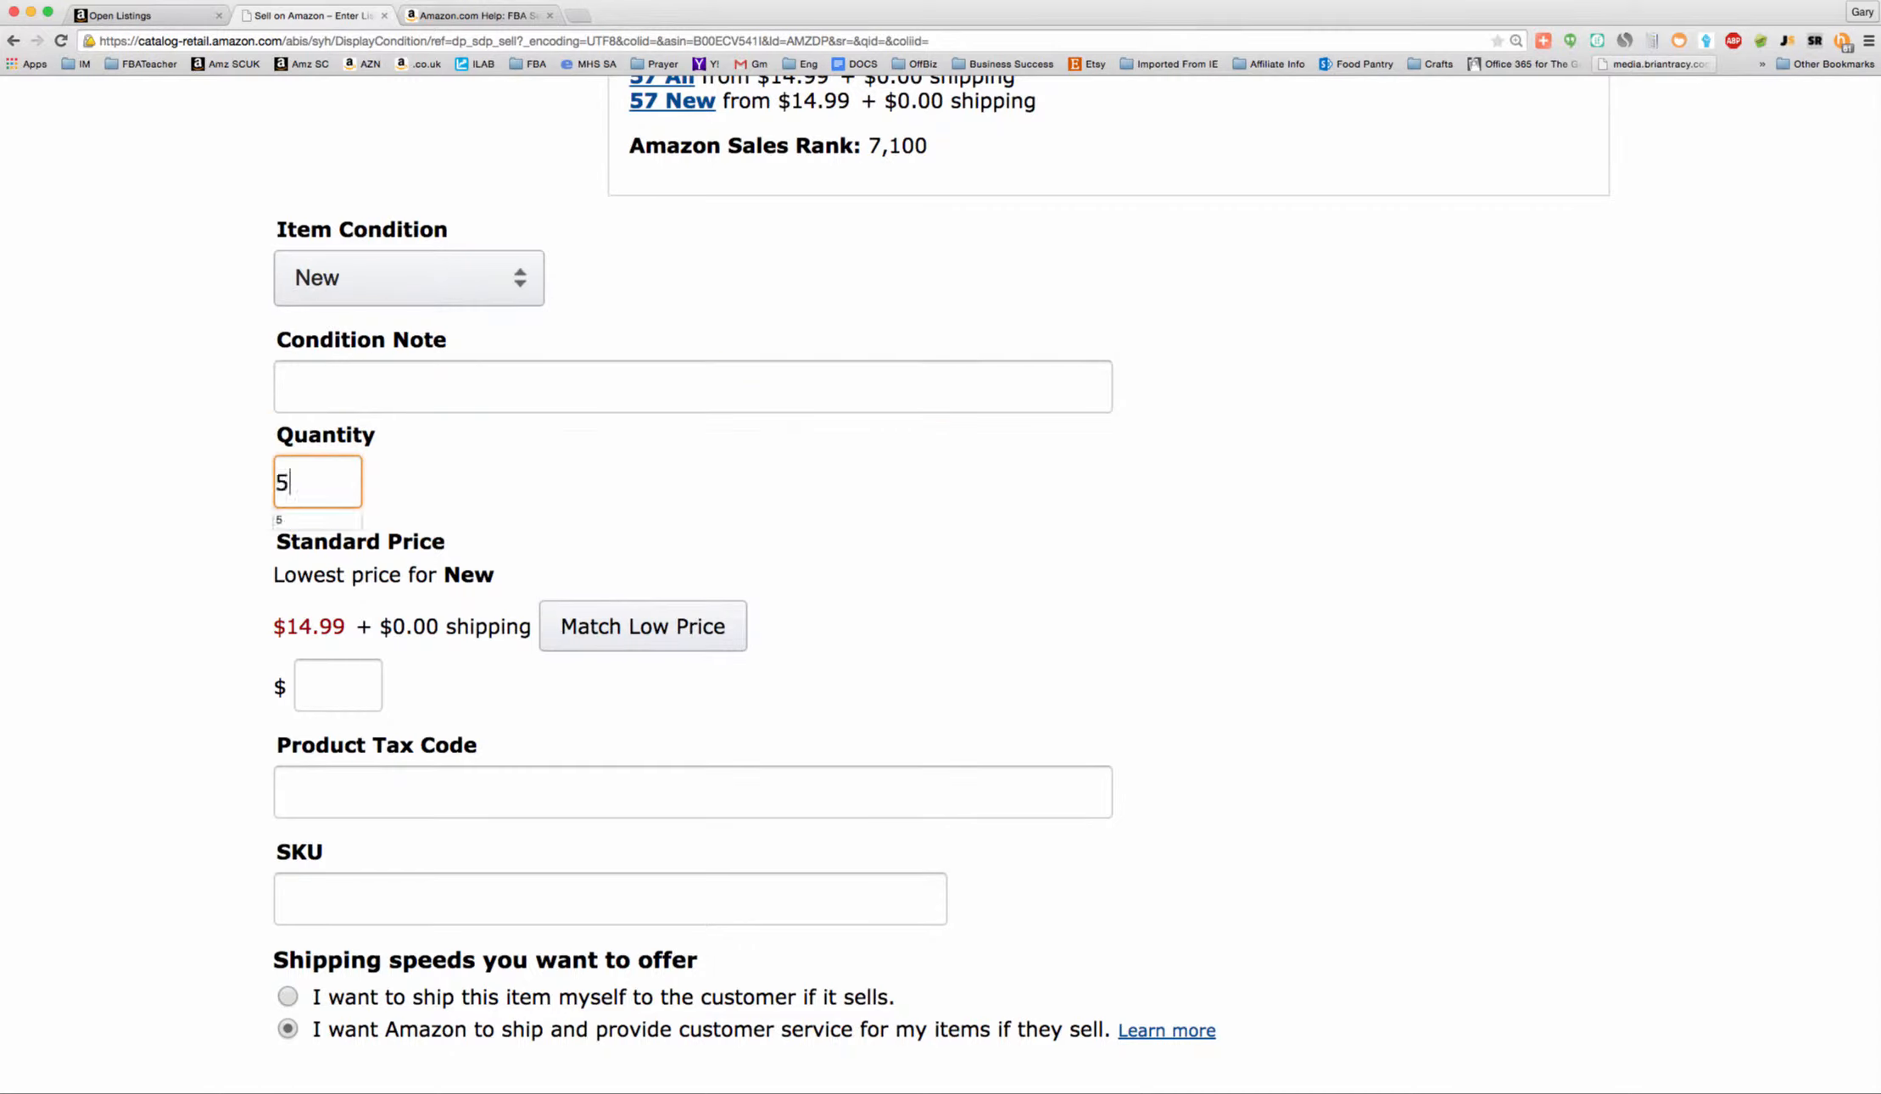
click(209, 546)
click(340, 681)
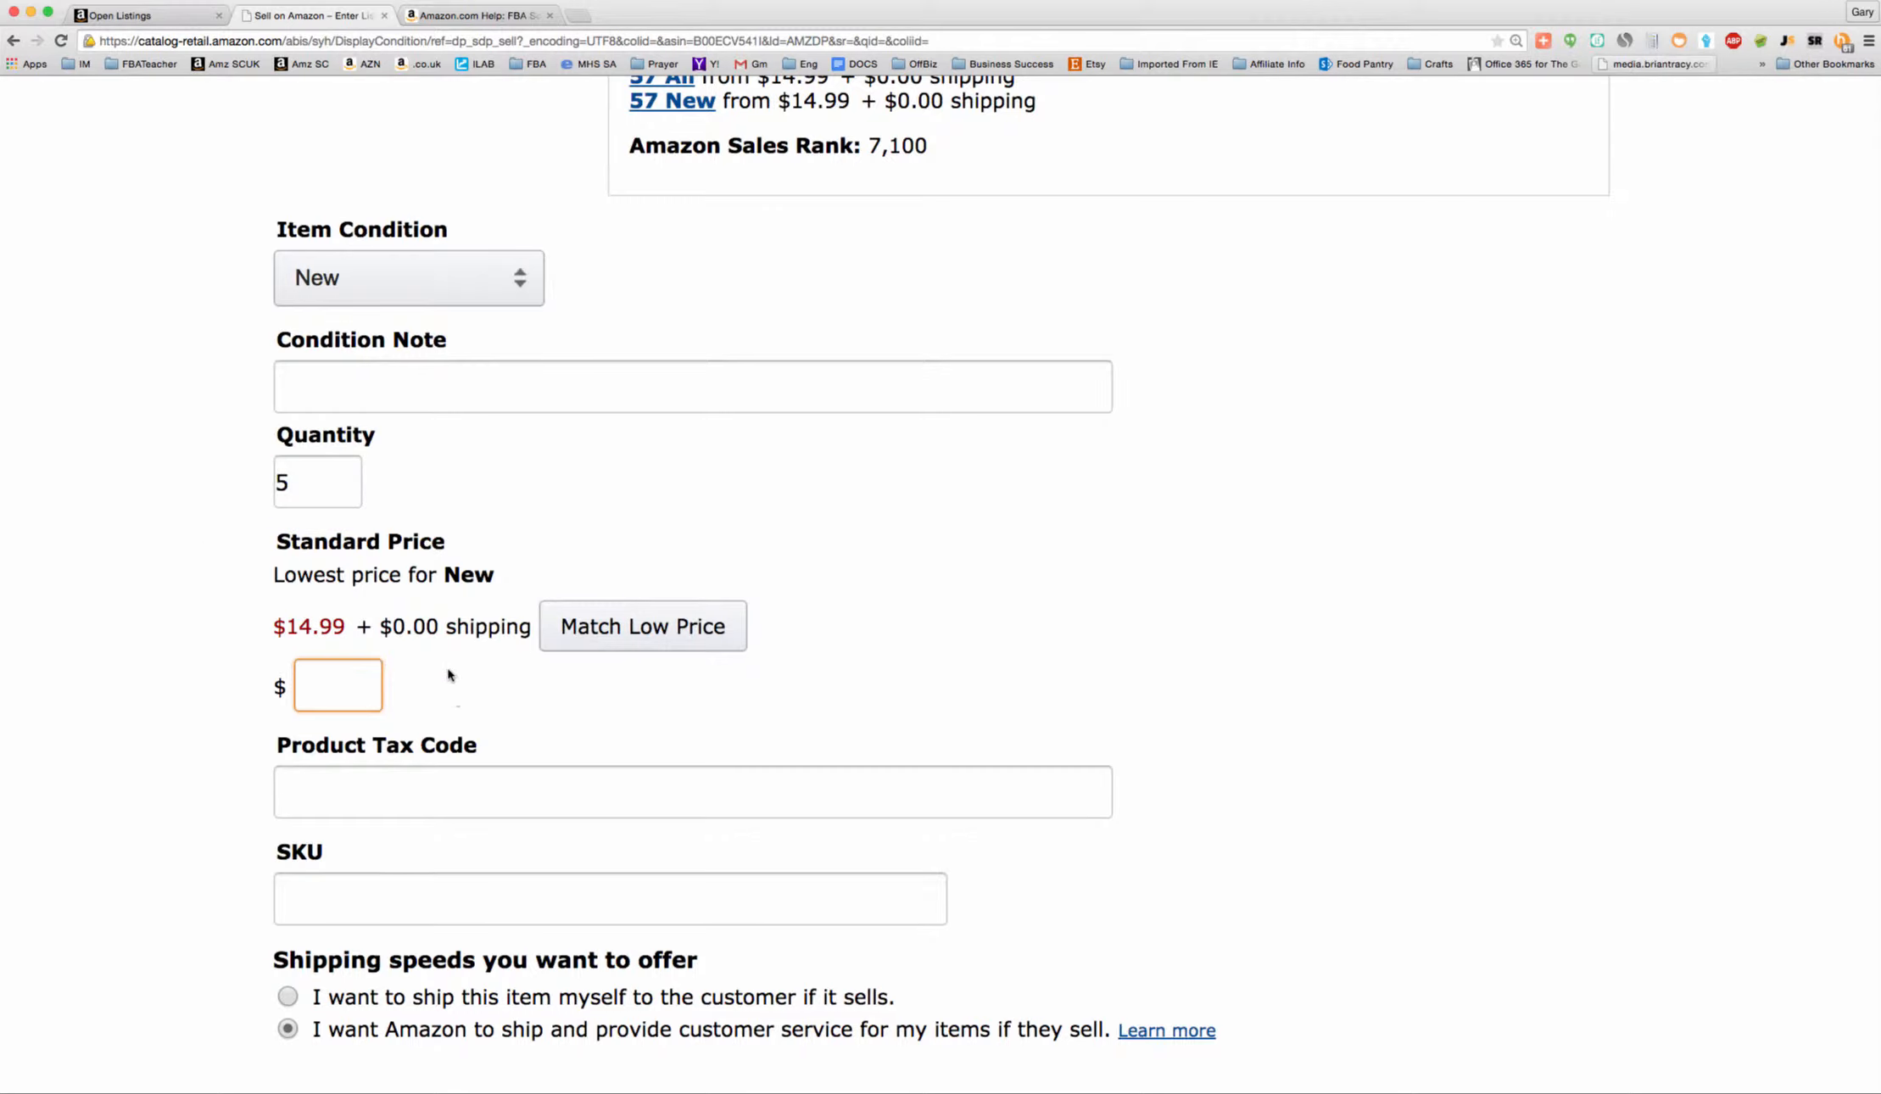
scroll(449, 676, down, 1)
text(1)
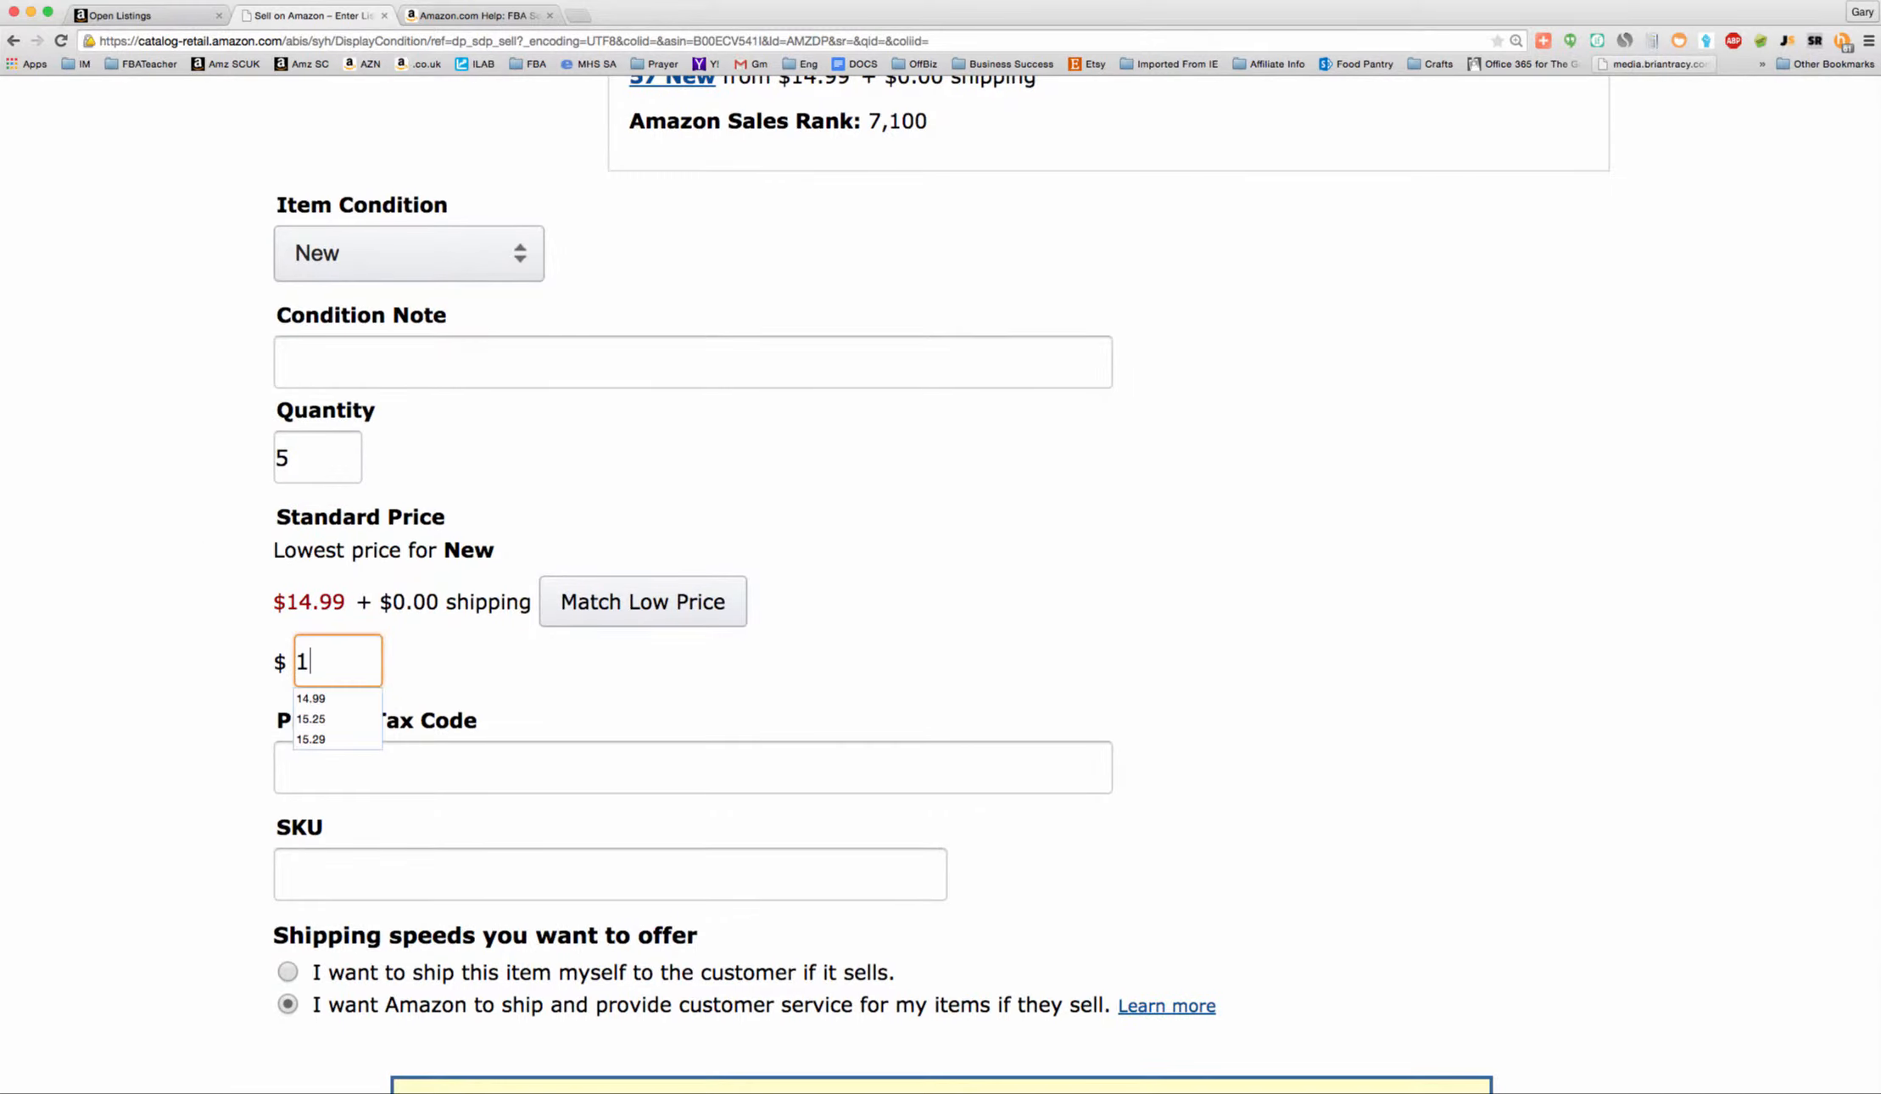
text(5.25)
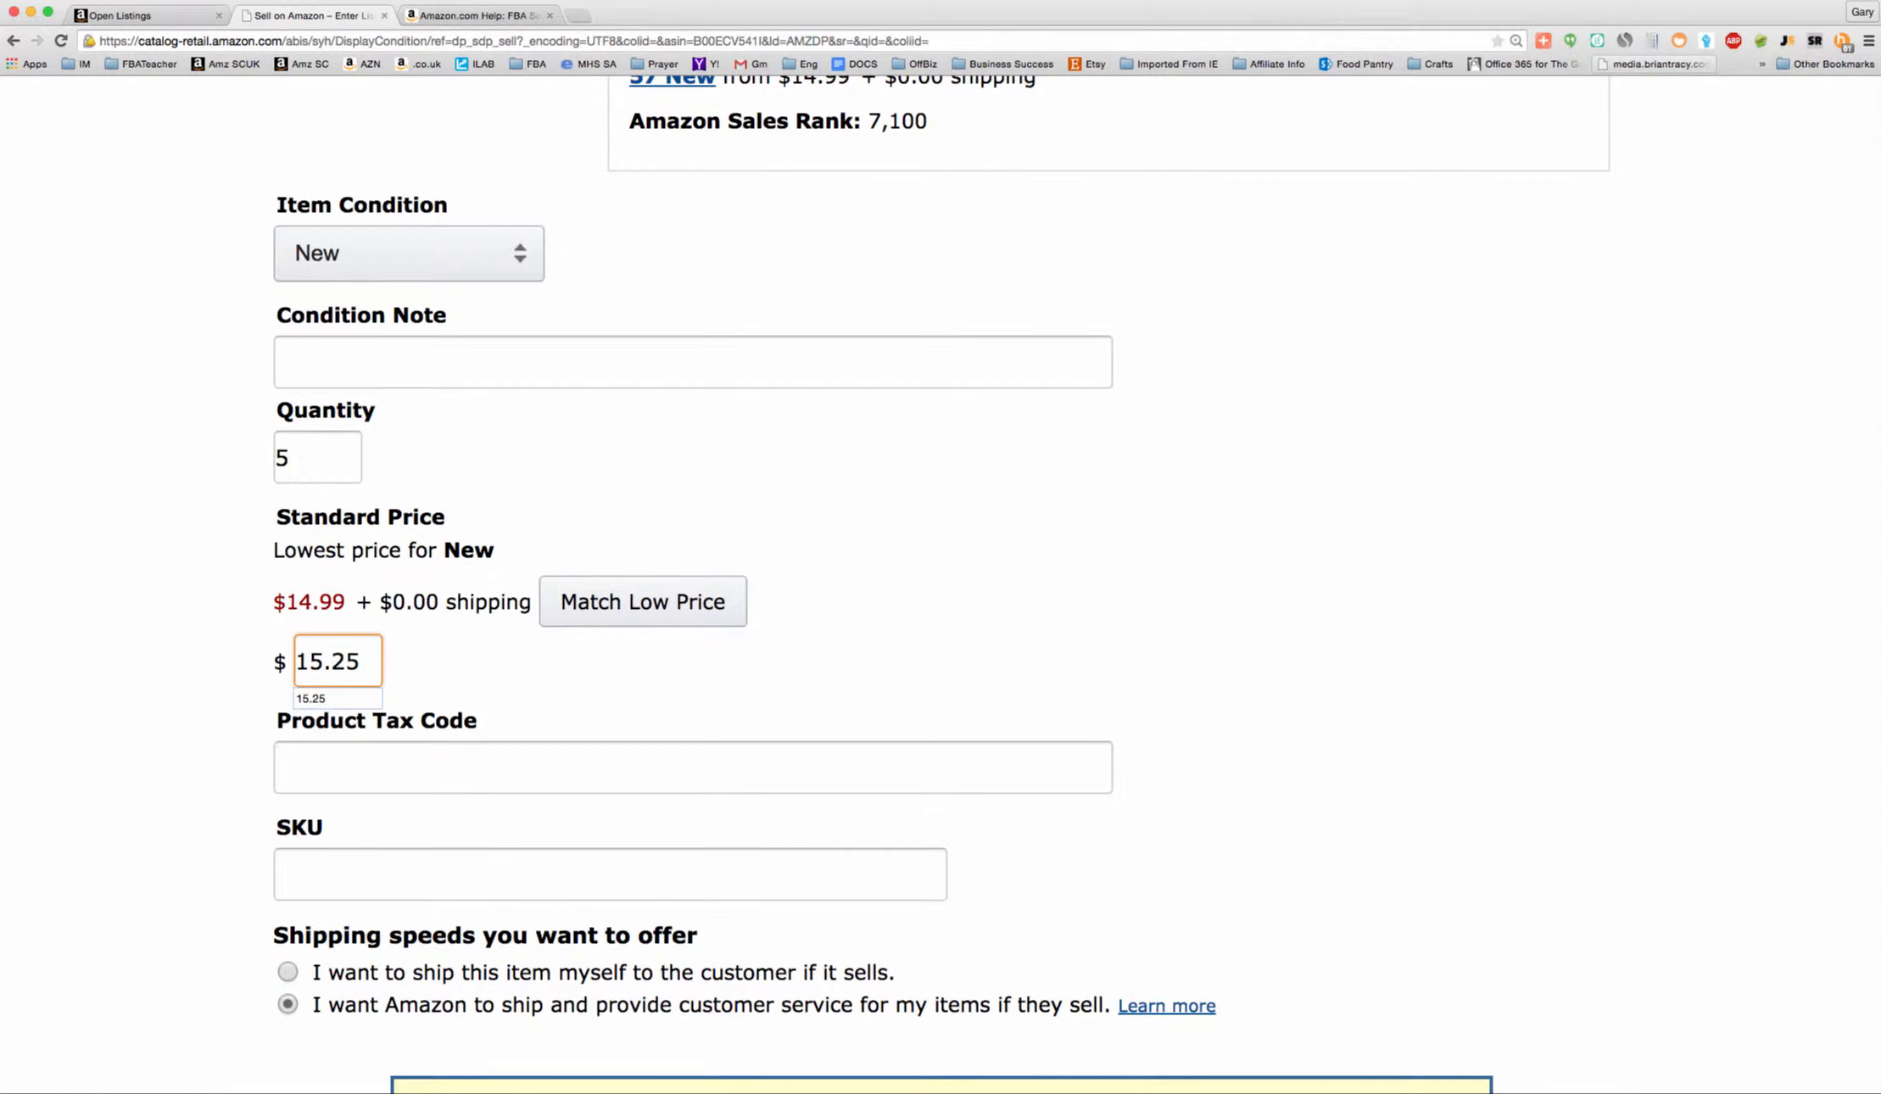
click(242, 719)
Look through the available product tax codes without choosing one
scroll(246, 717, down, 3)
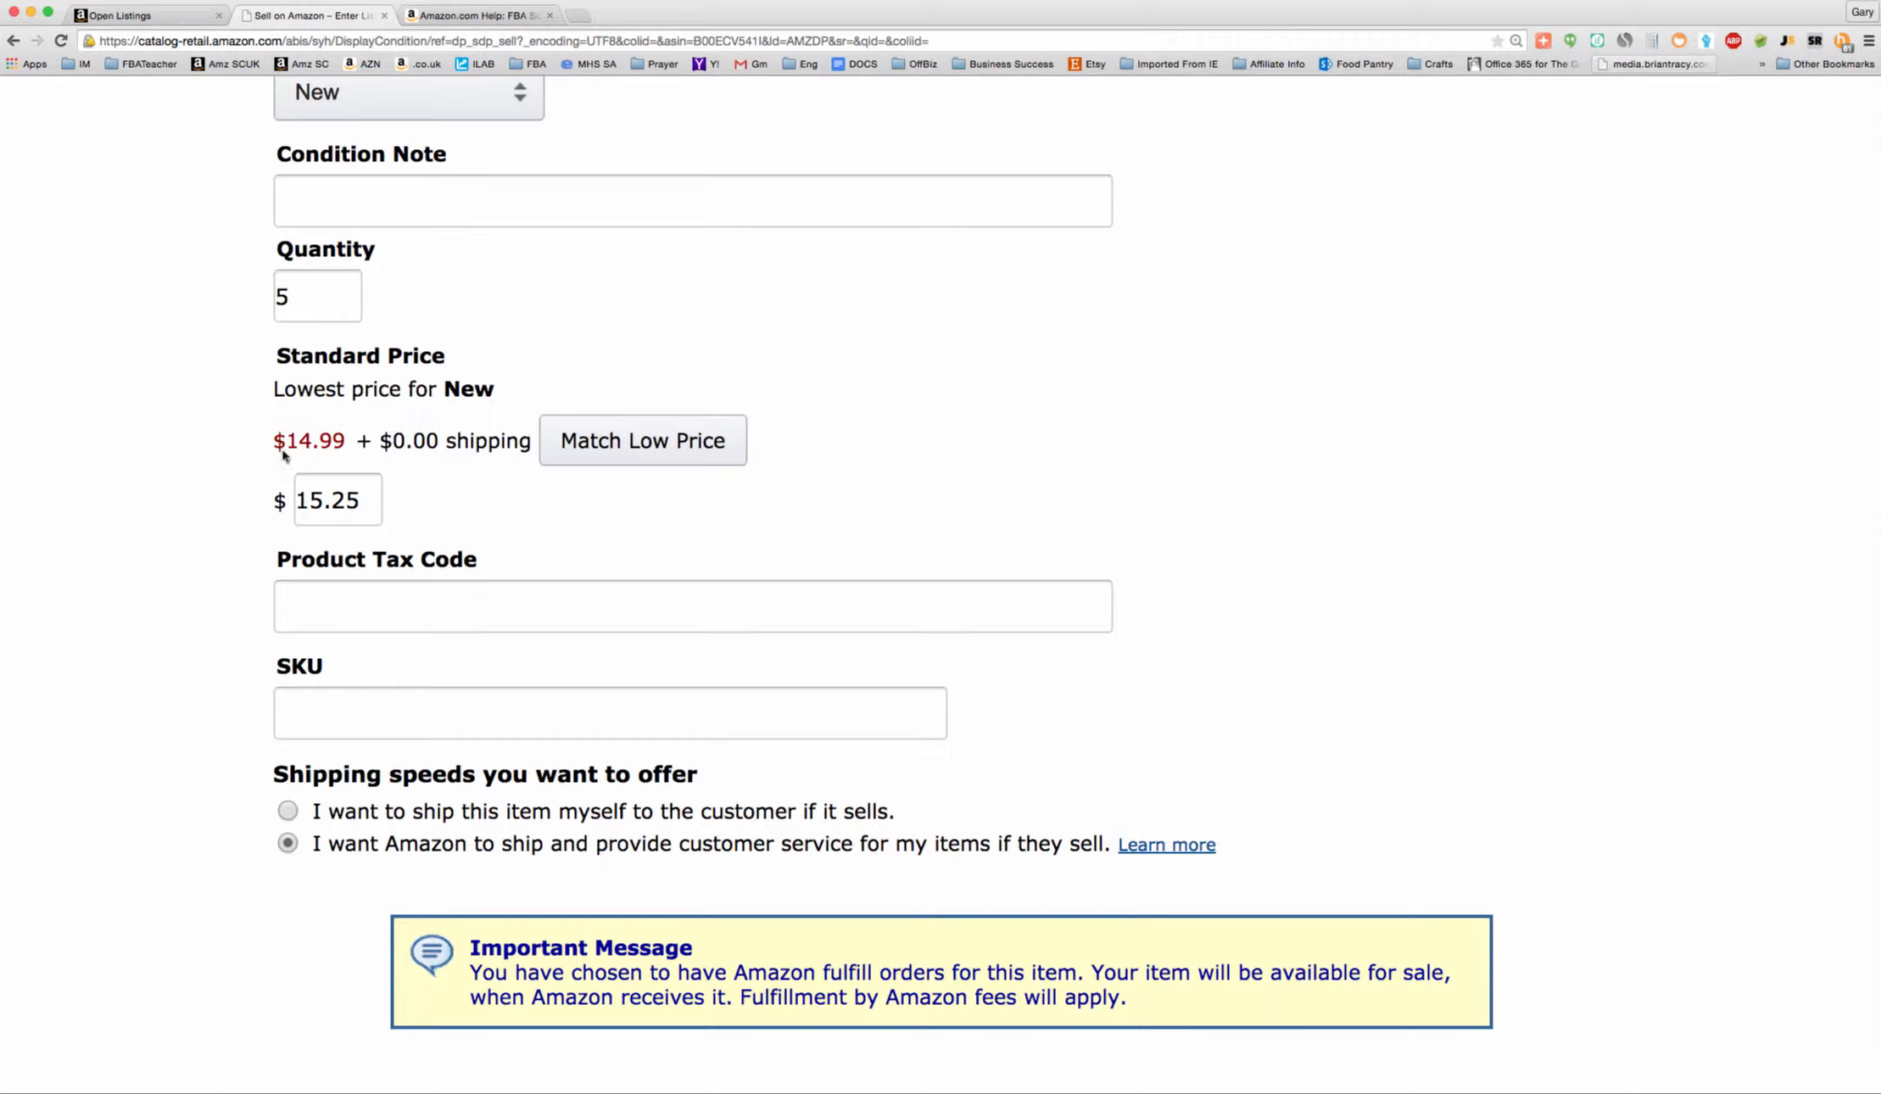
click(299, 591)
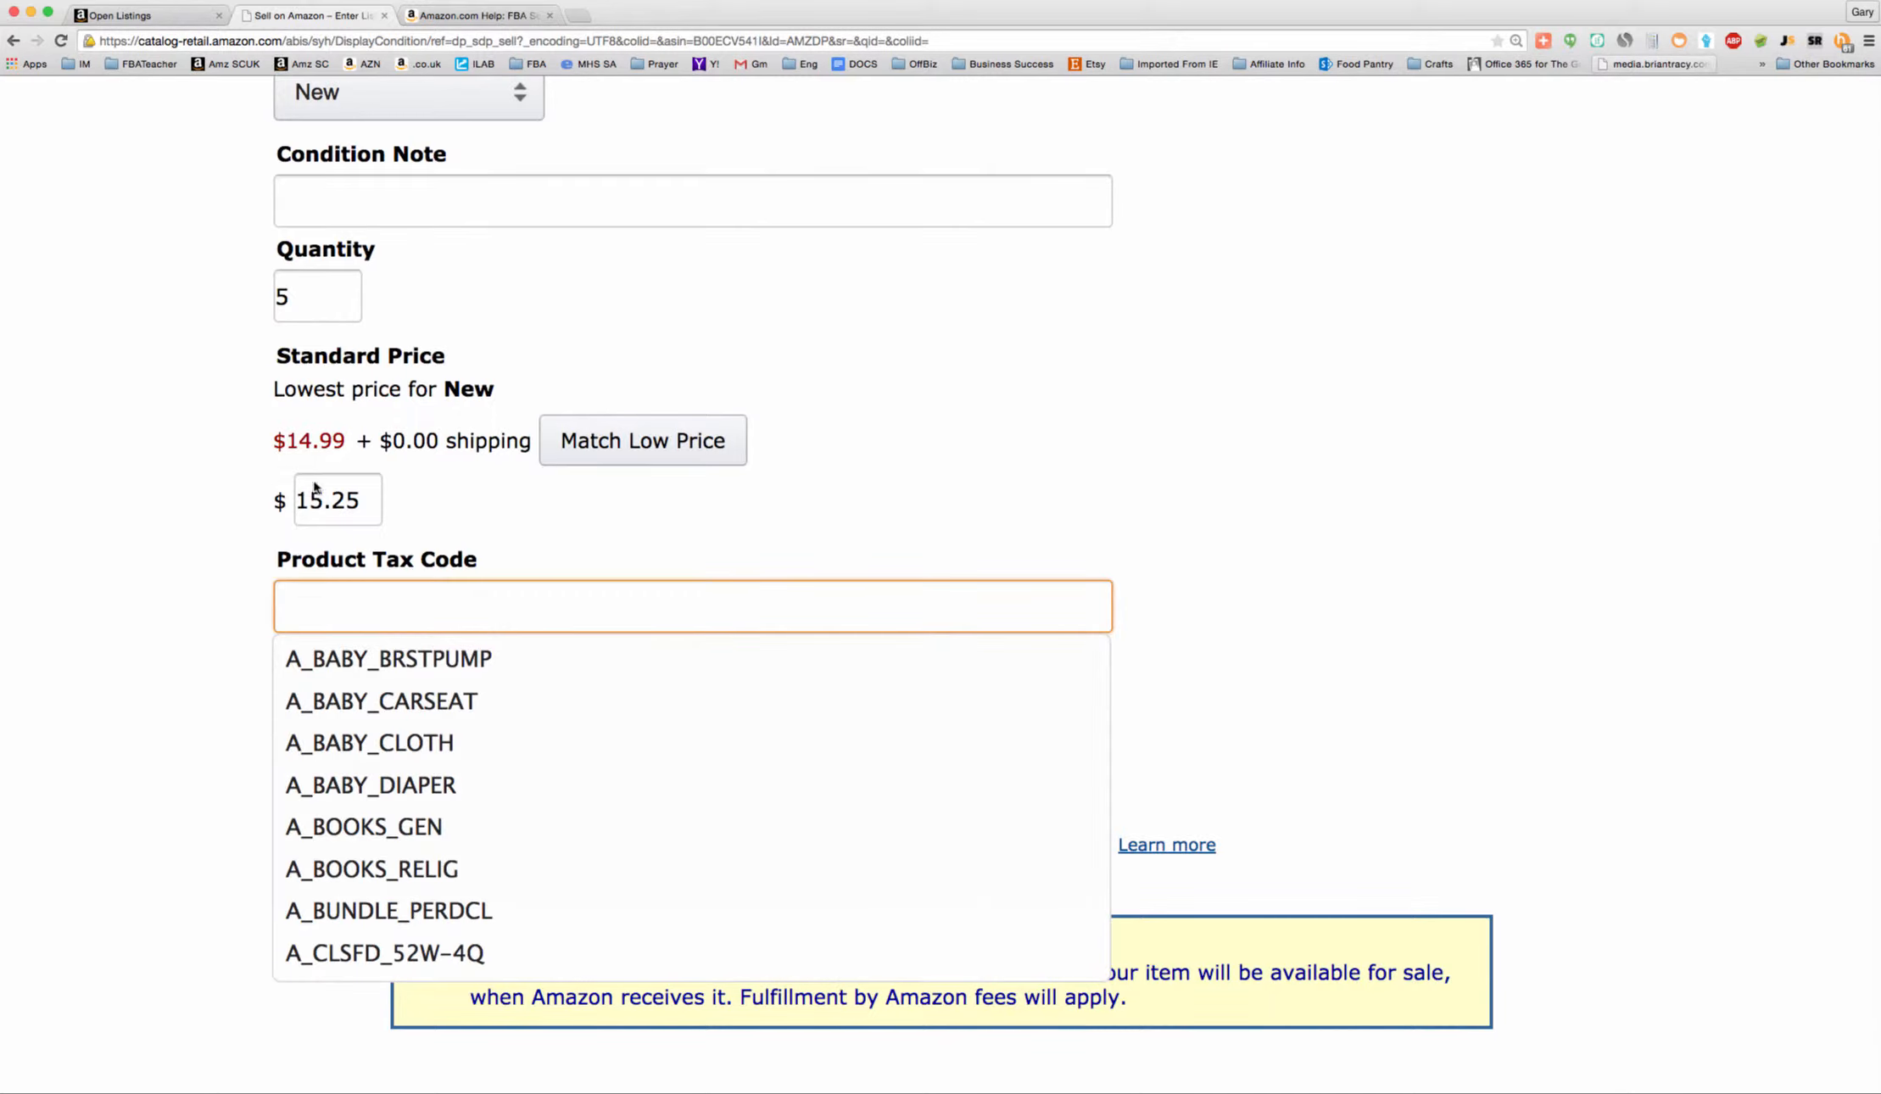
click(244, 533)
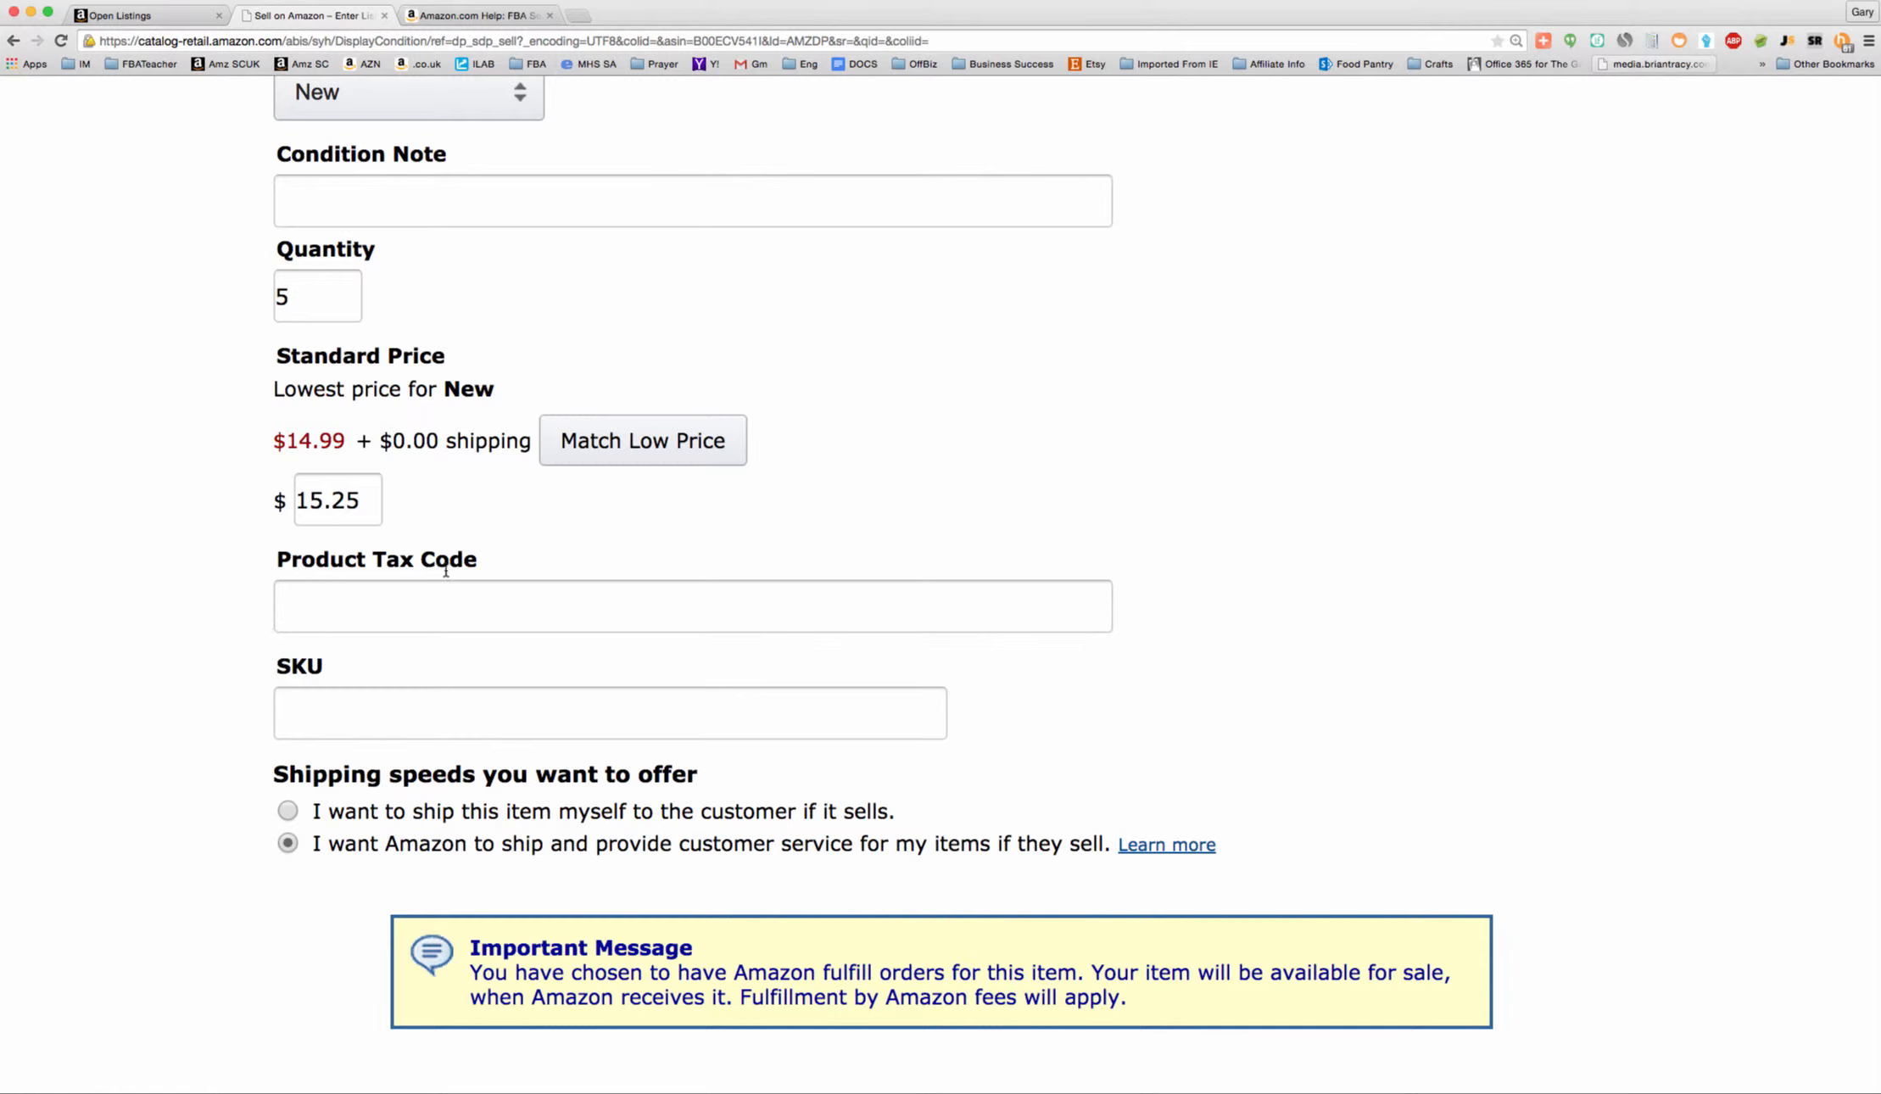
click(382, 608)
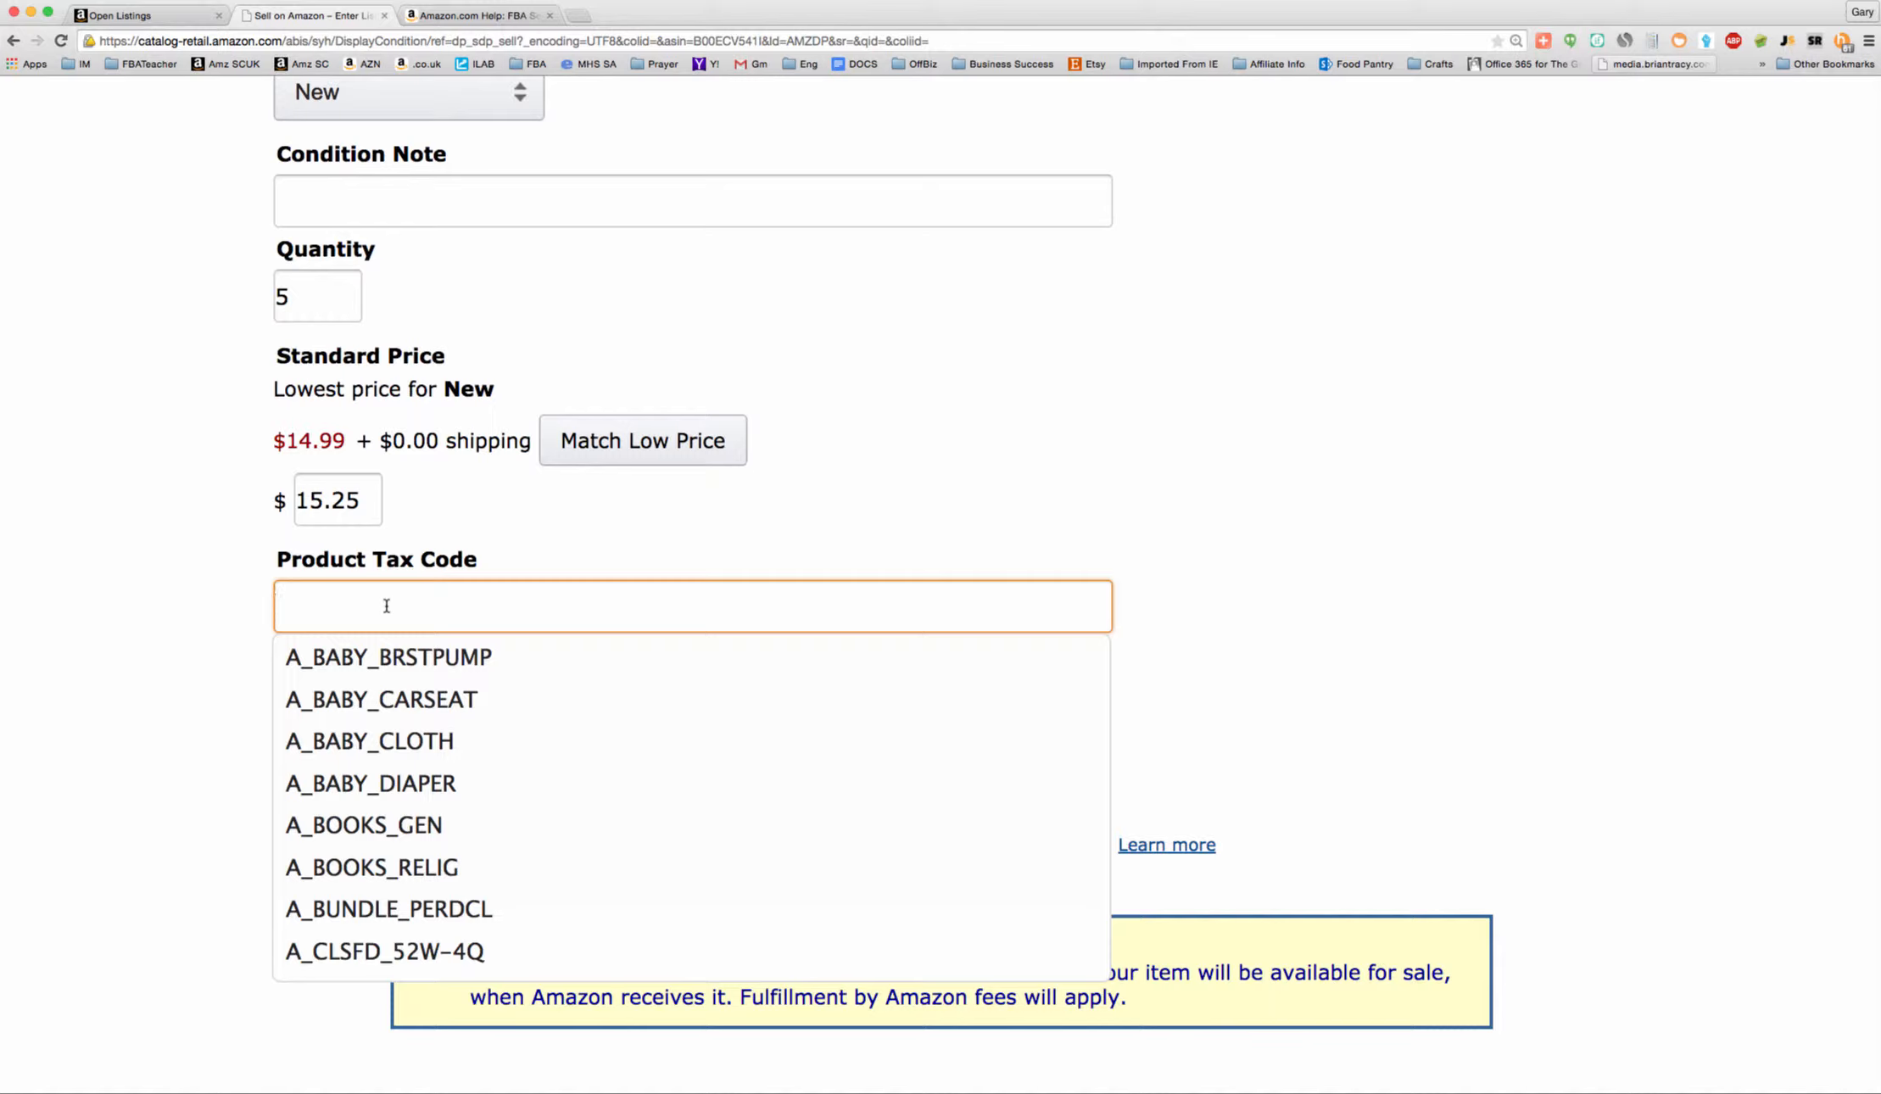
click(253, 601)
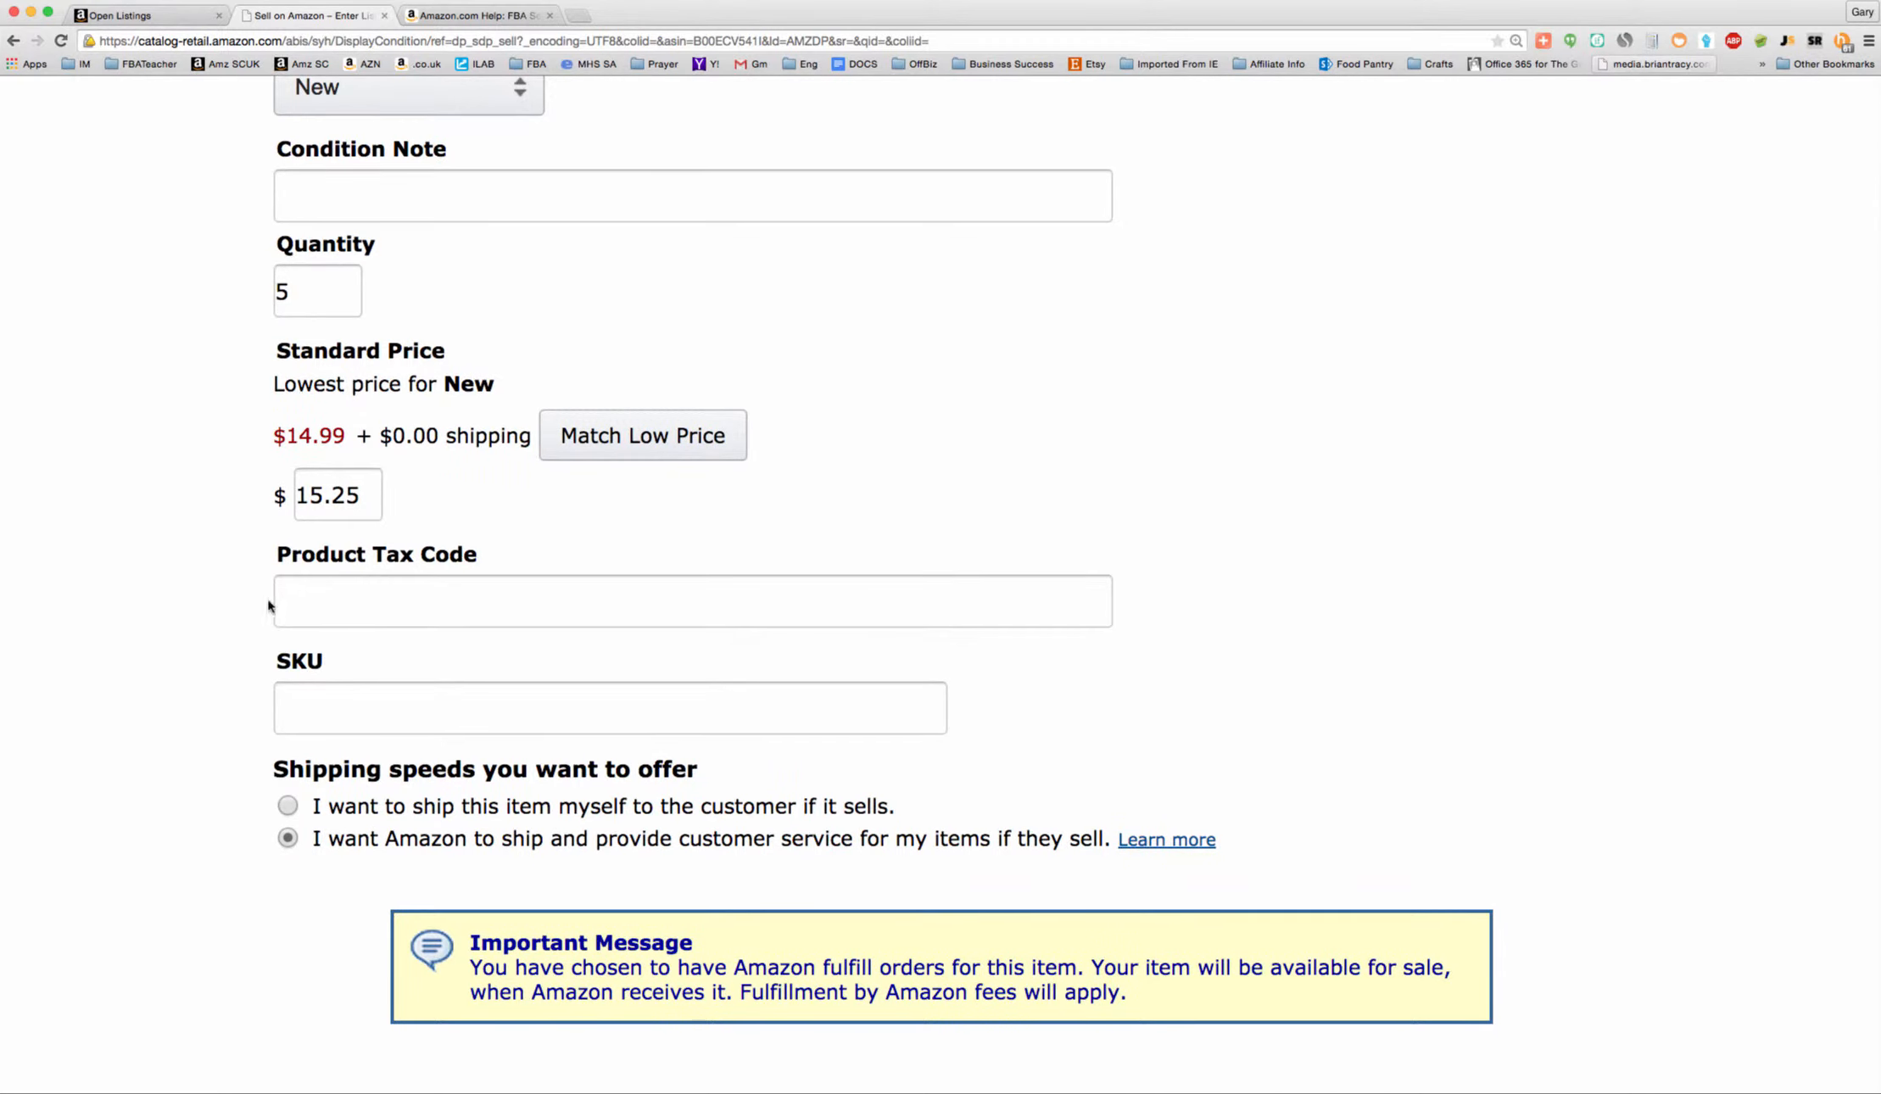
Enter 050415.1.wm.1000 as the listing's SKU
scroll(259, 624, down, 2)
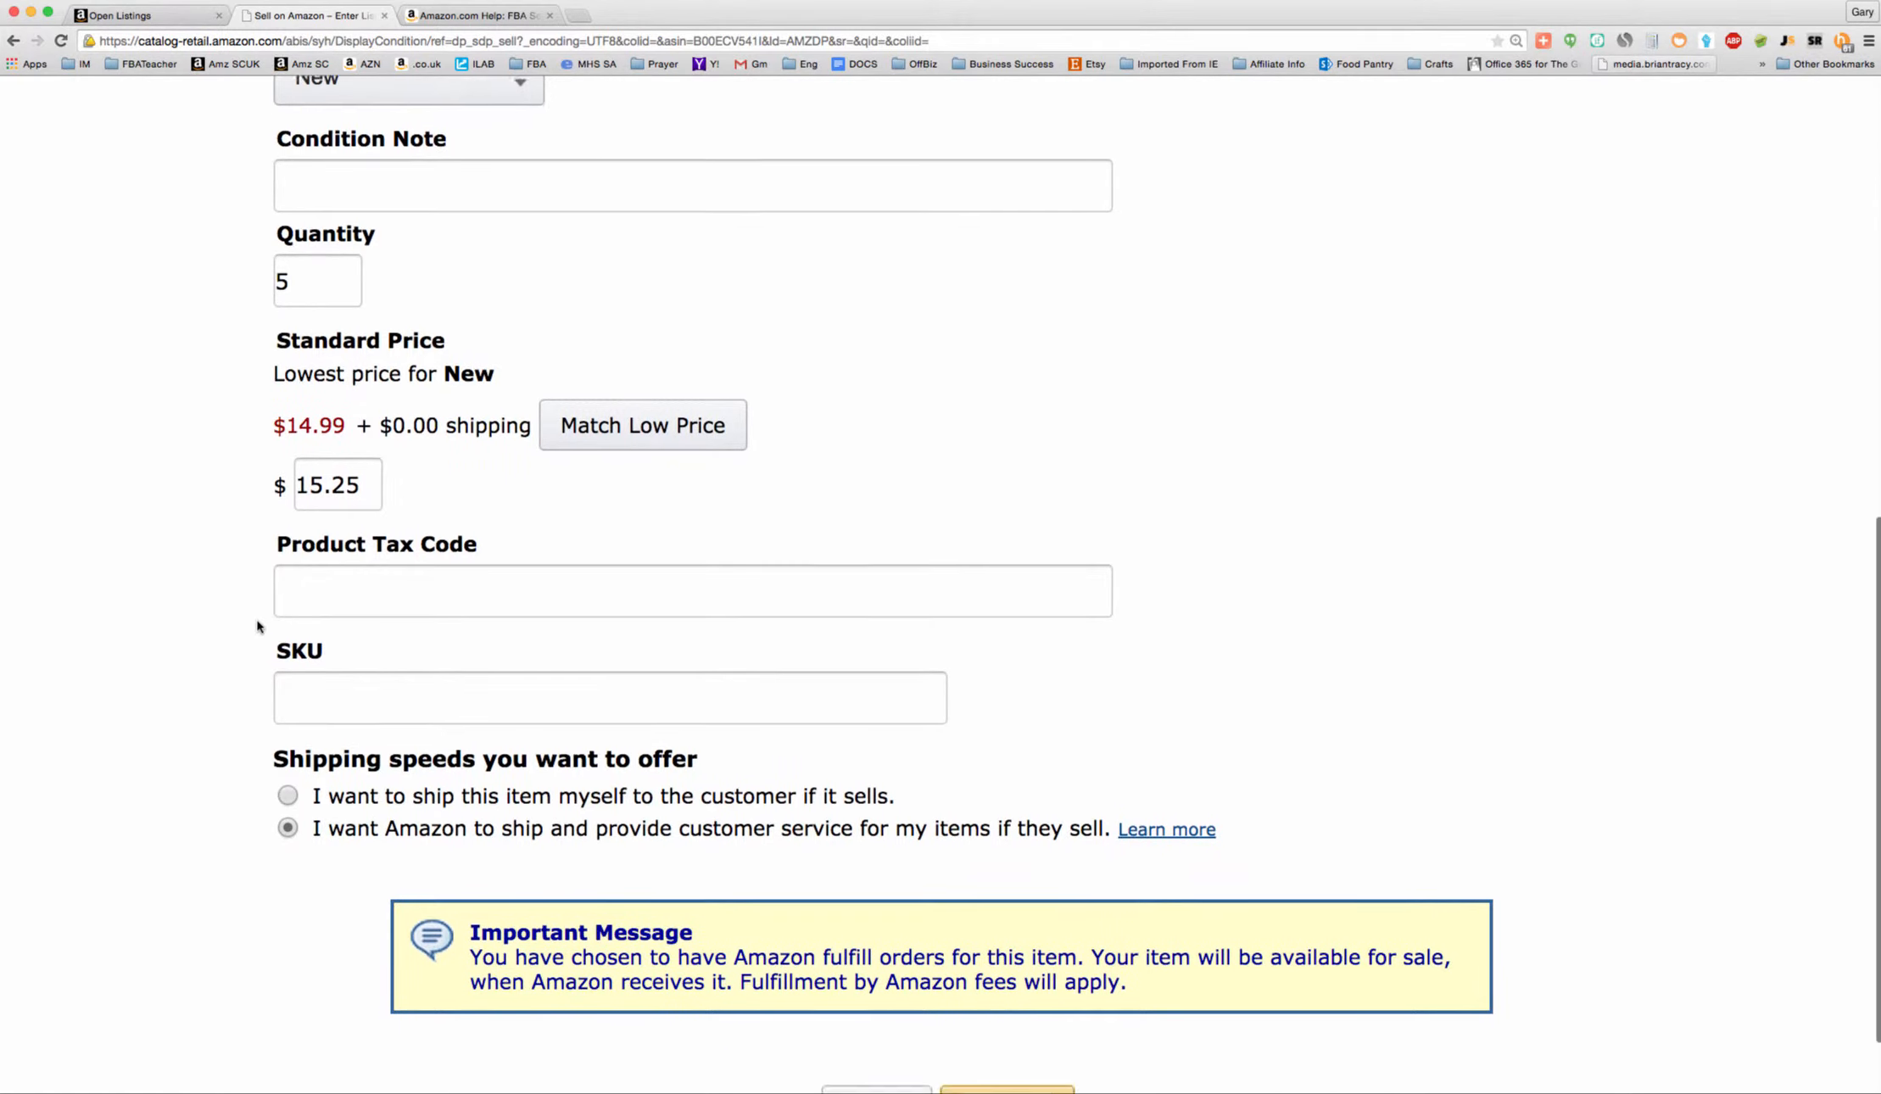
click(285, 609)
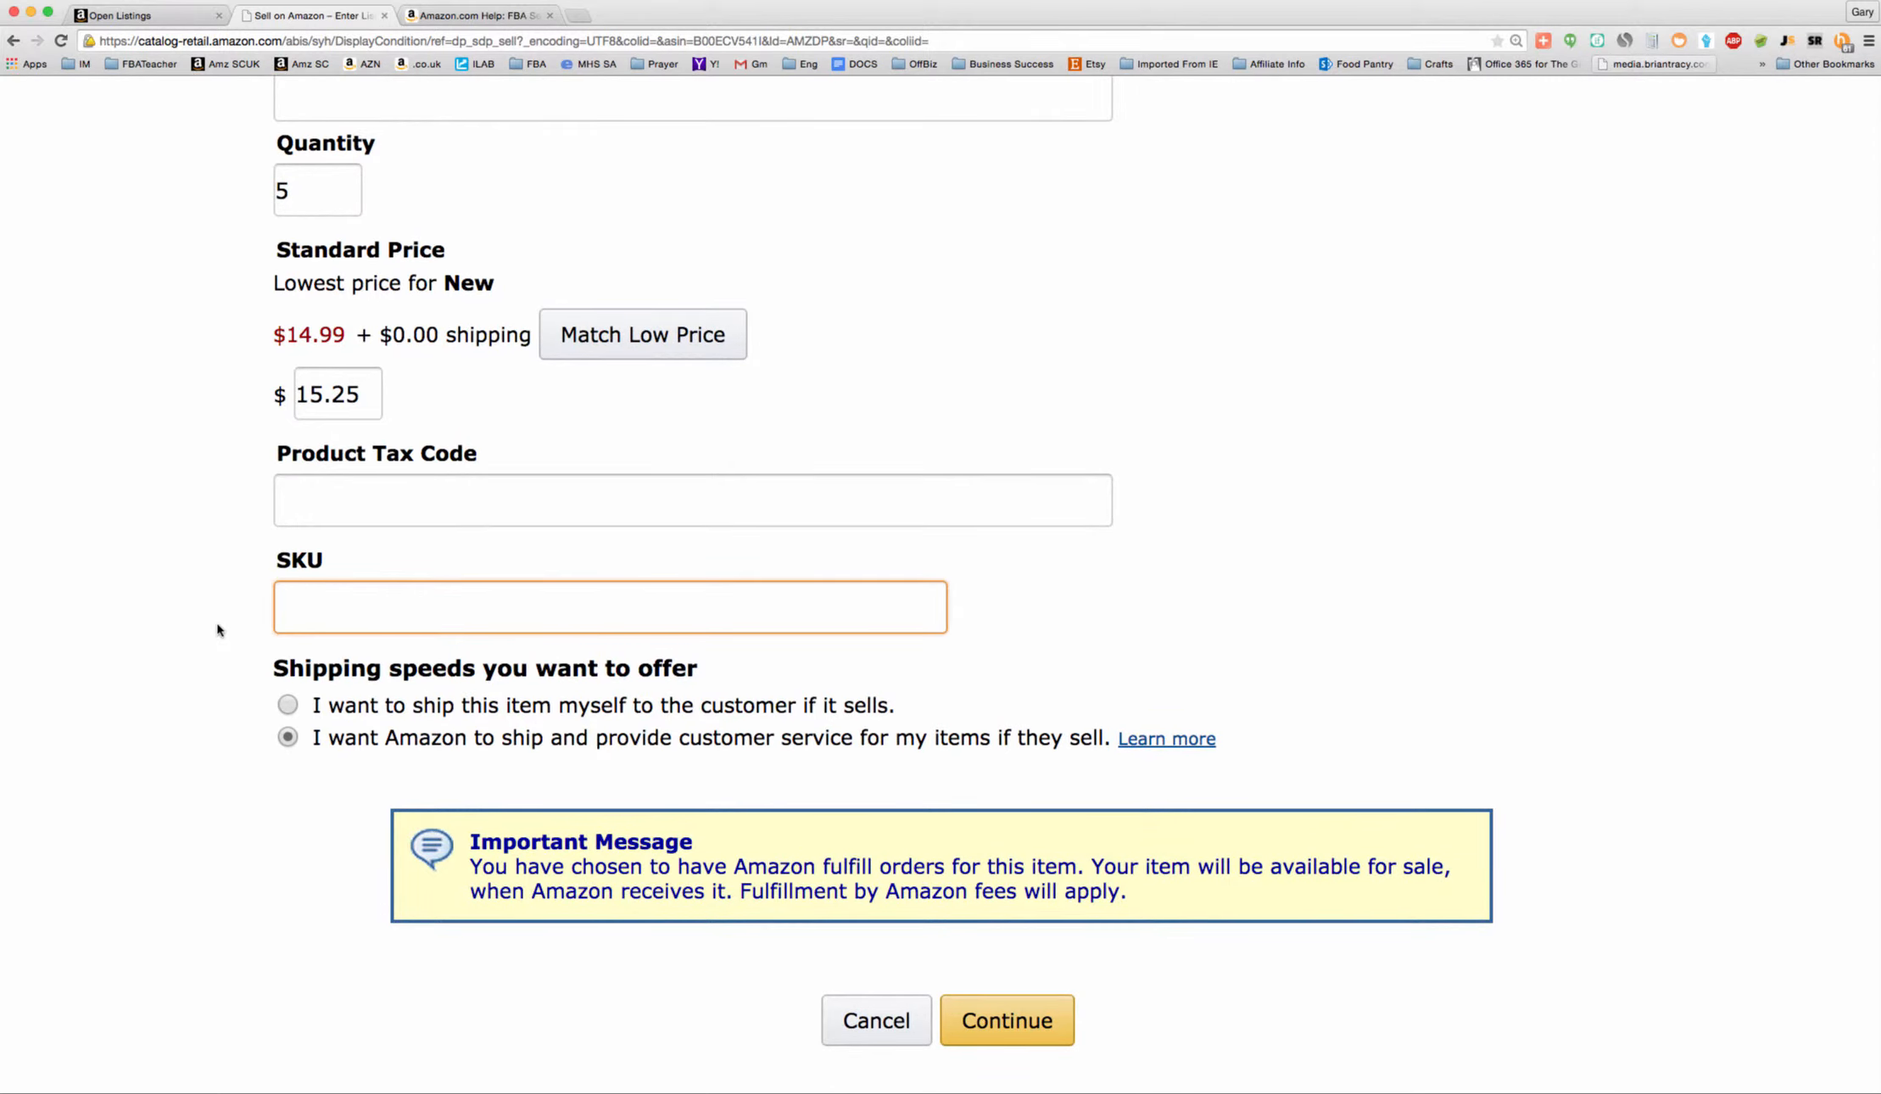
text(0)
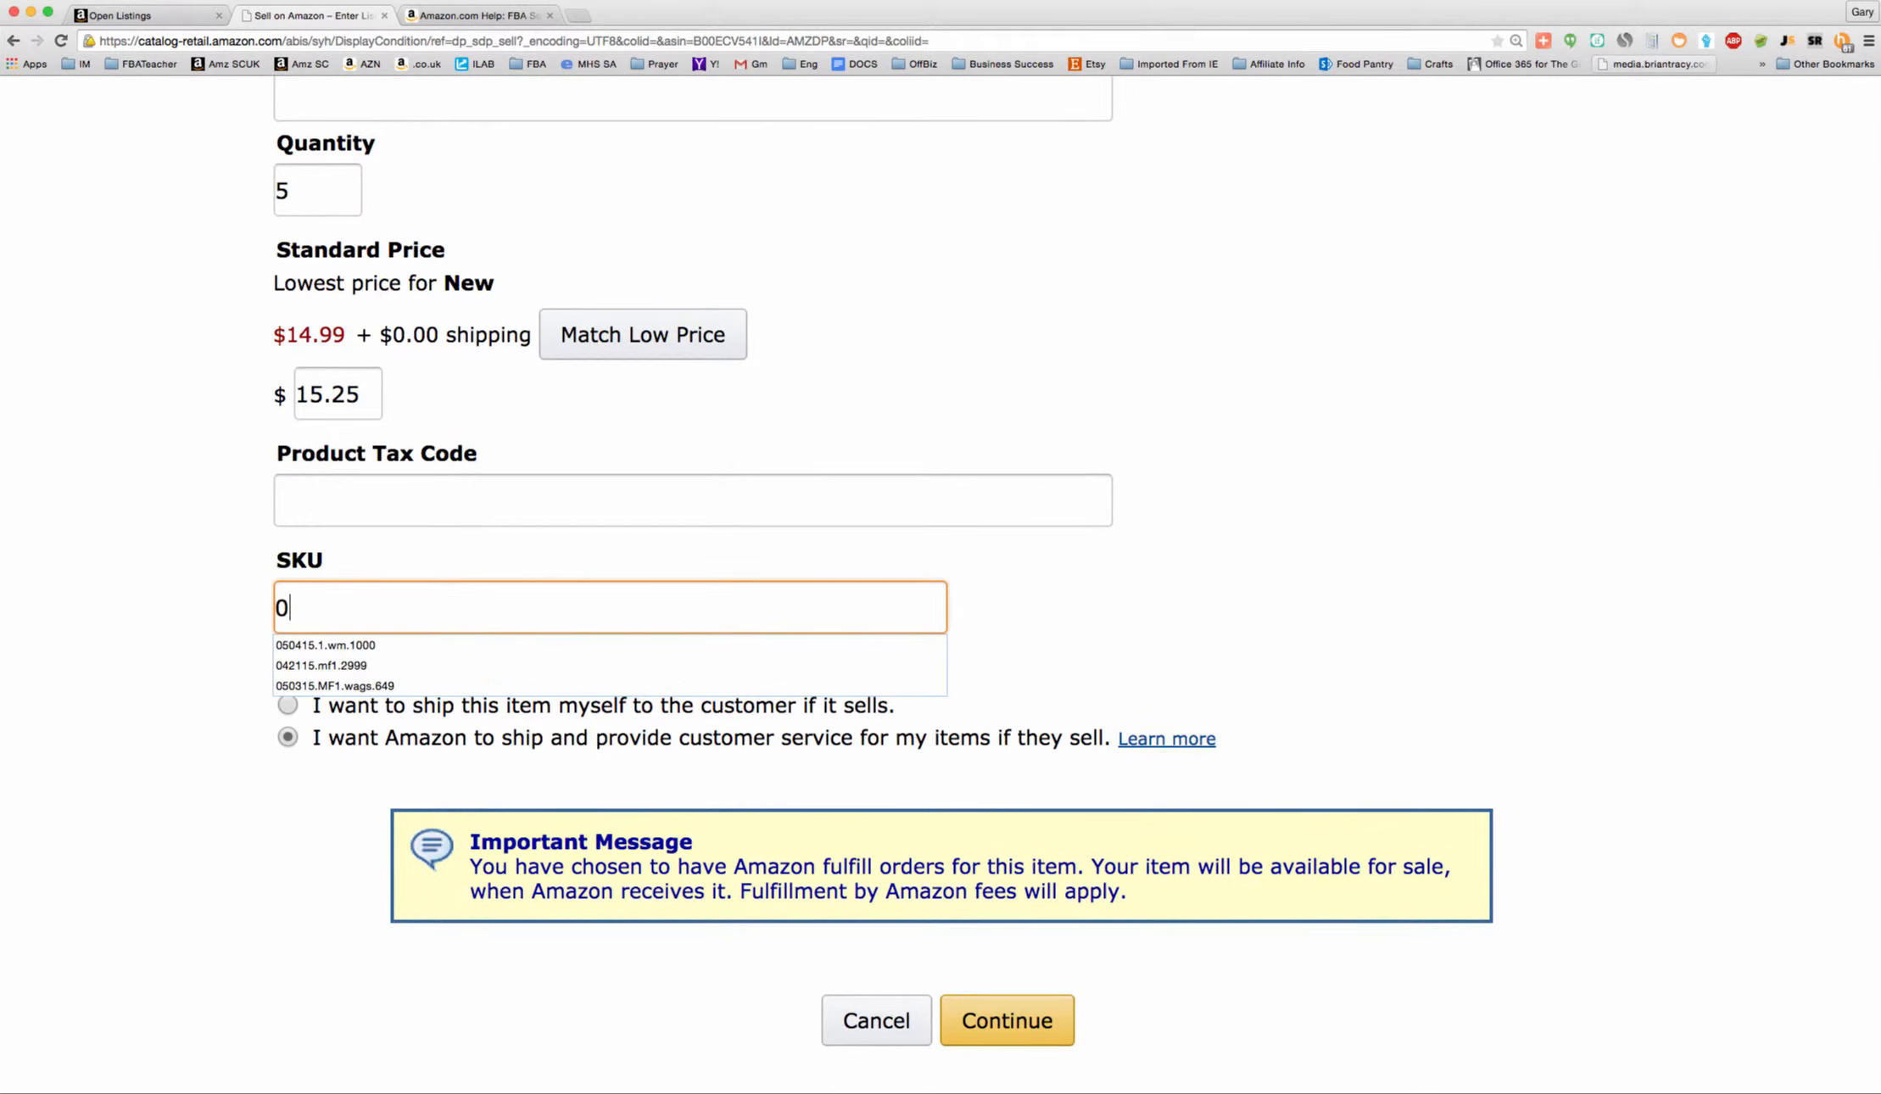
text(50415)
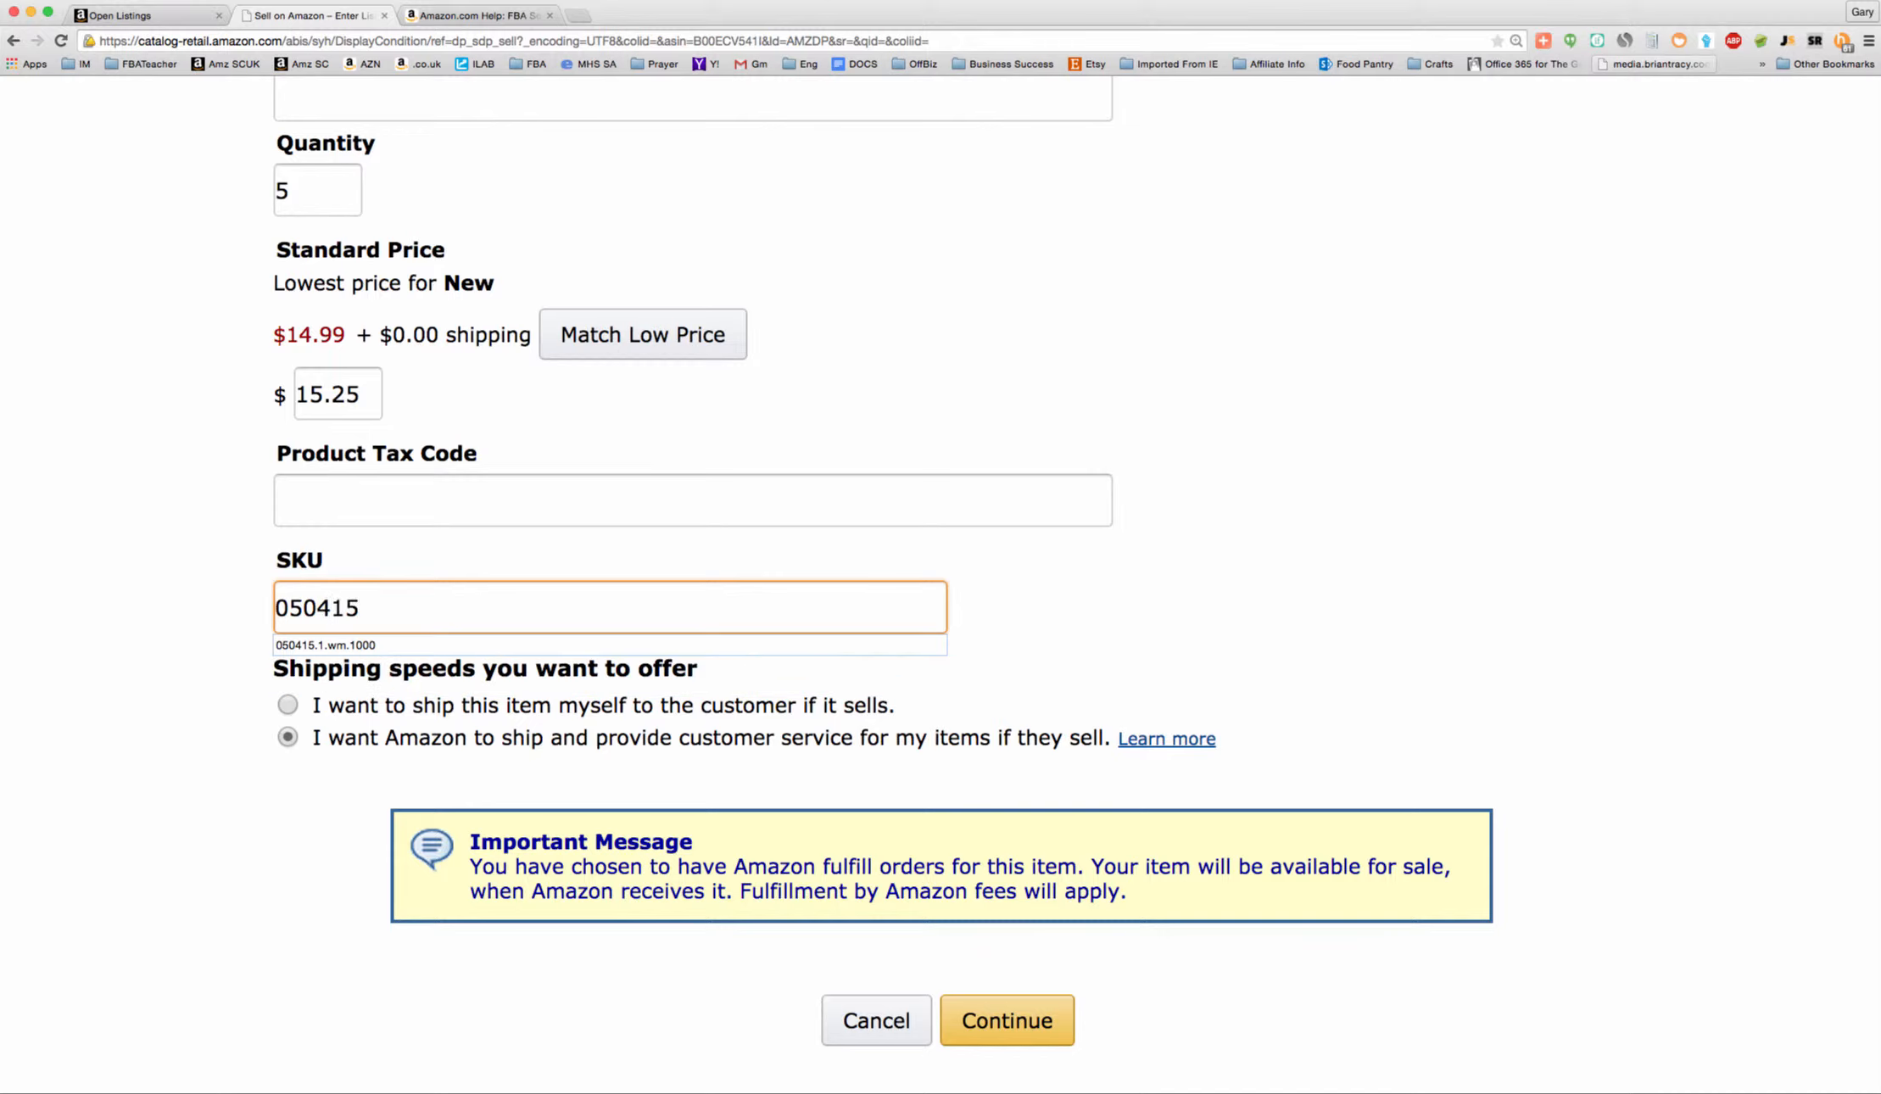
text(.1.)
text(wm.)
text(1000)
click(259, 718)
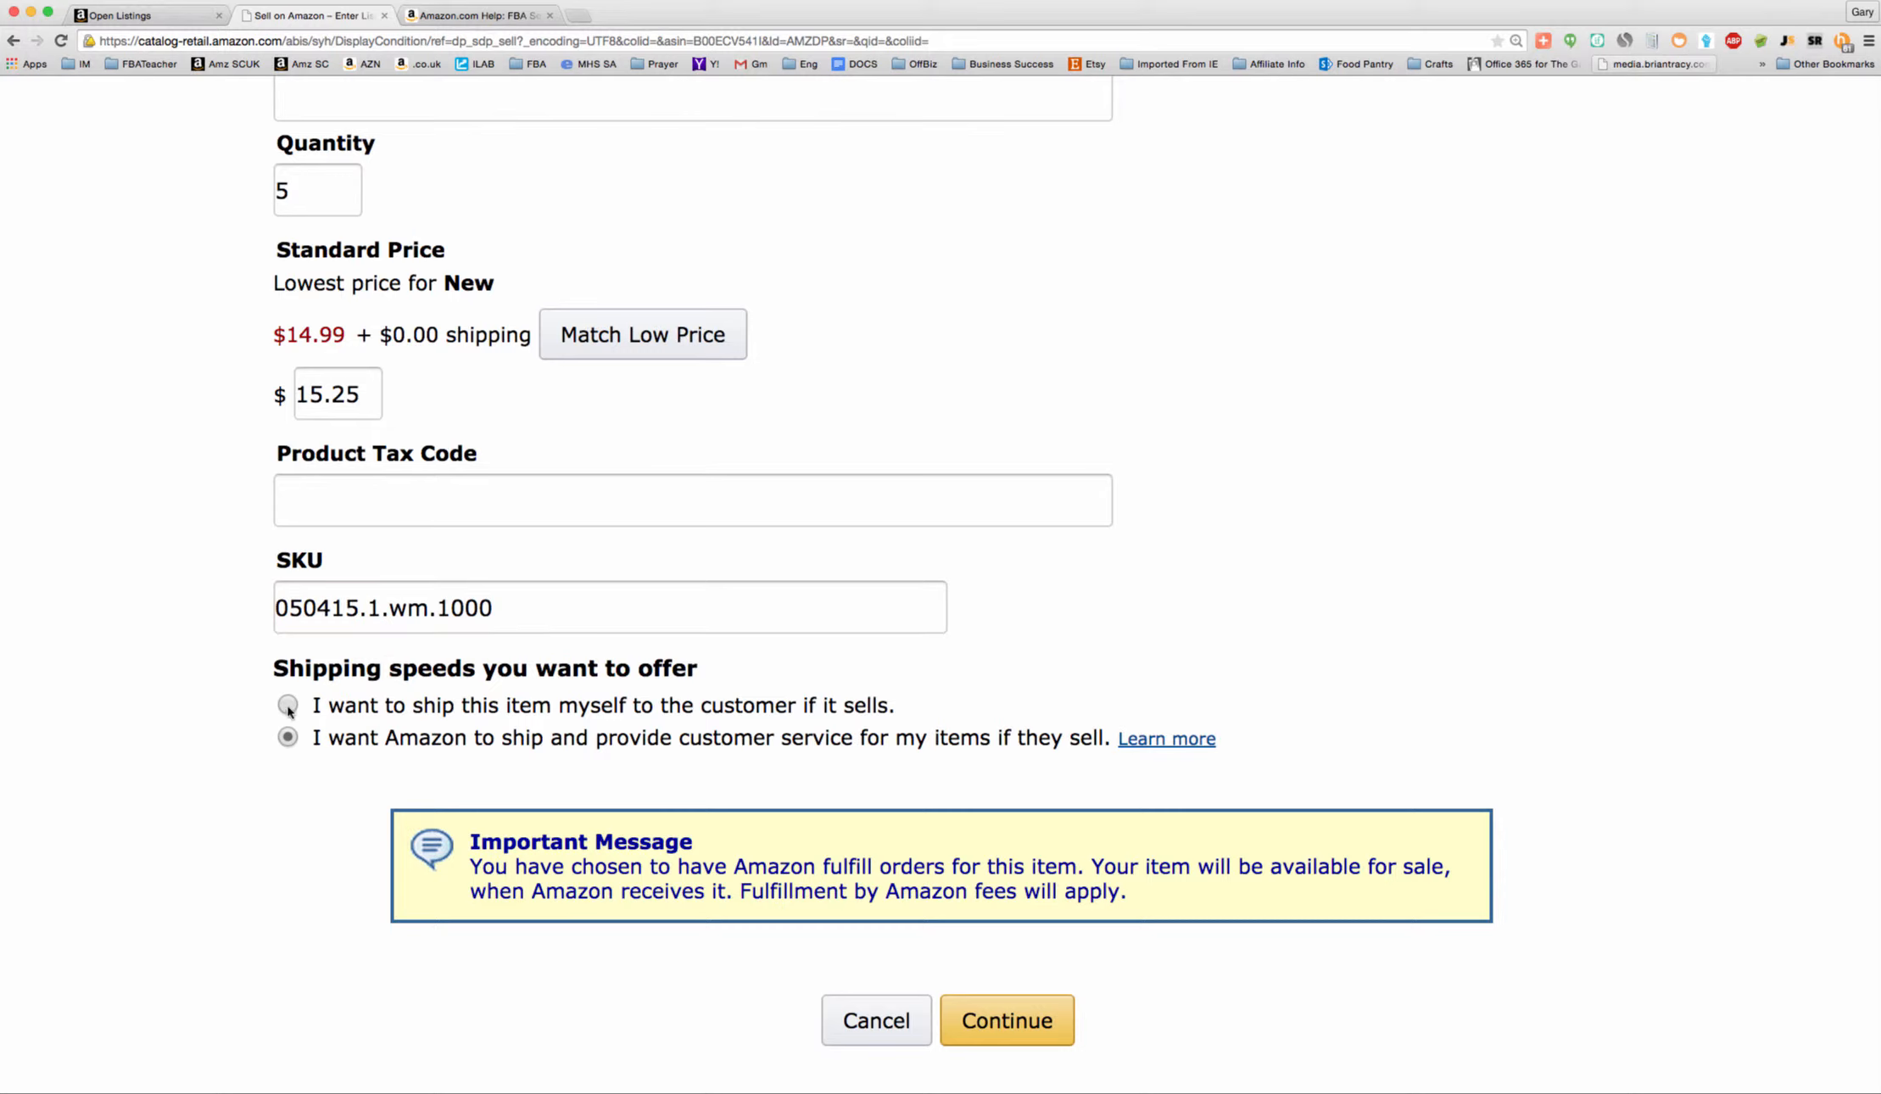
Switch the listing to shipping the item yourself and look over the shipping options and credits offered for it
scroll(254, 720, down, 1)
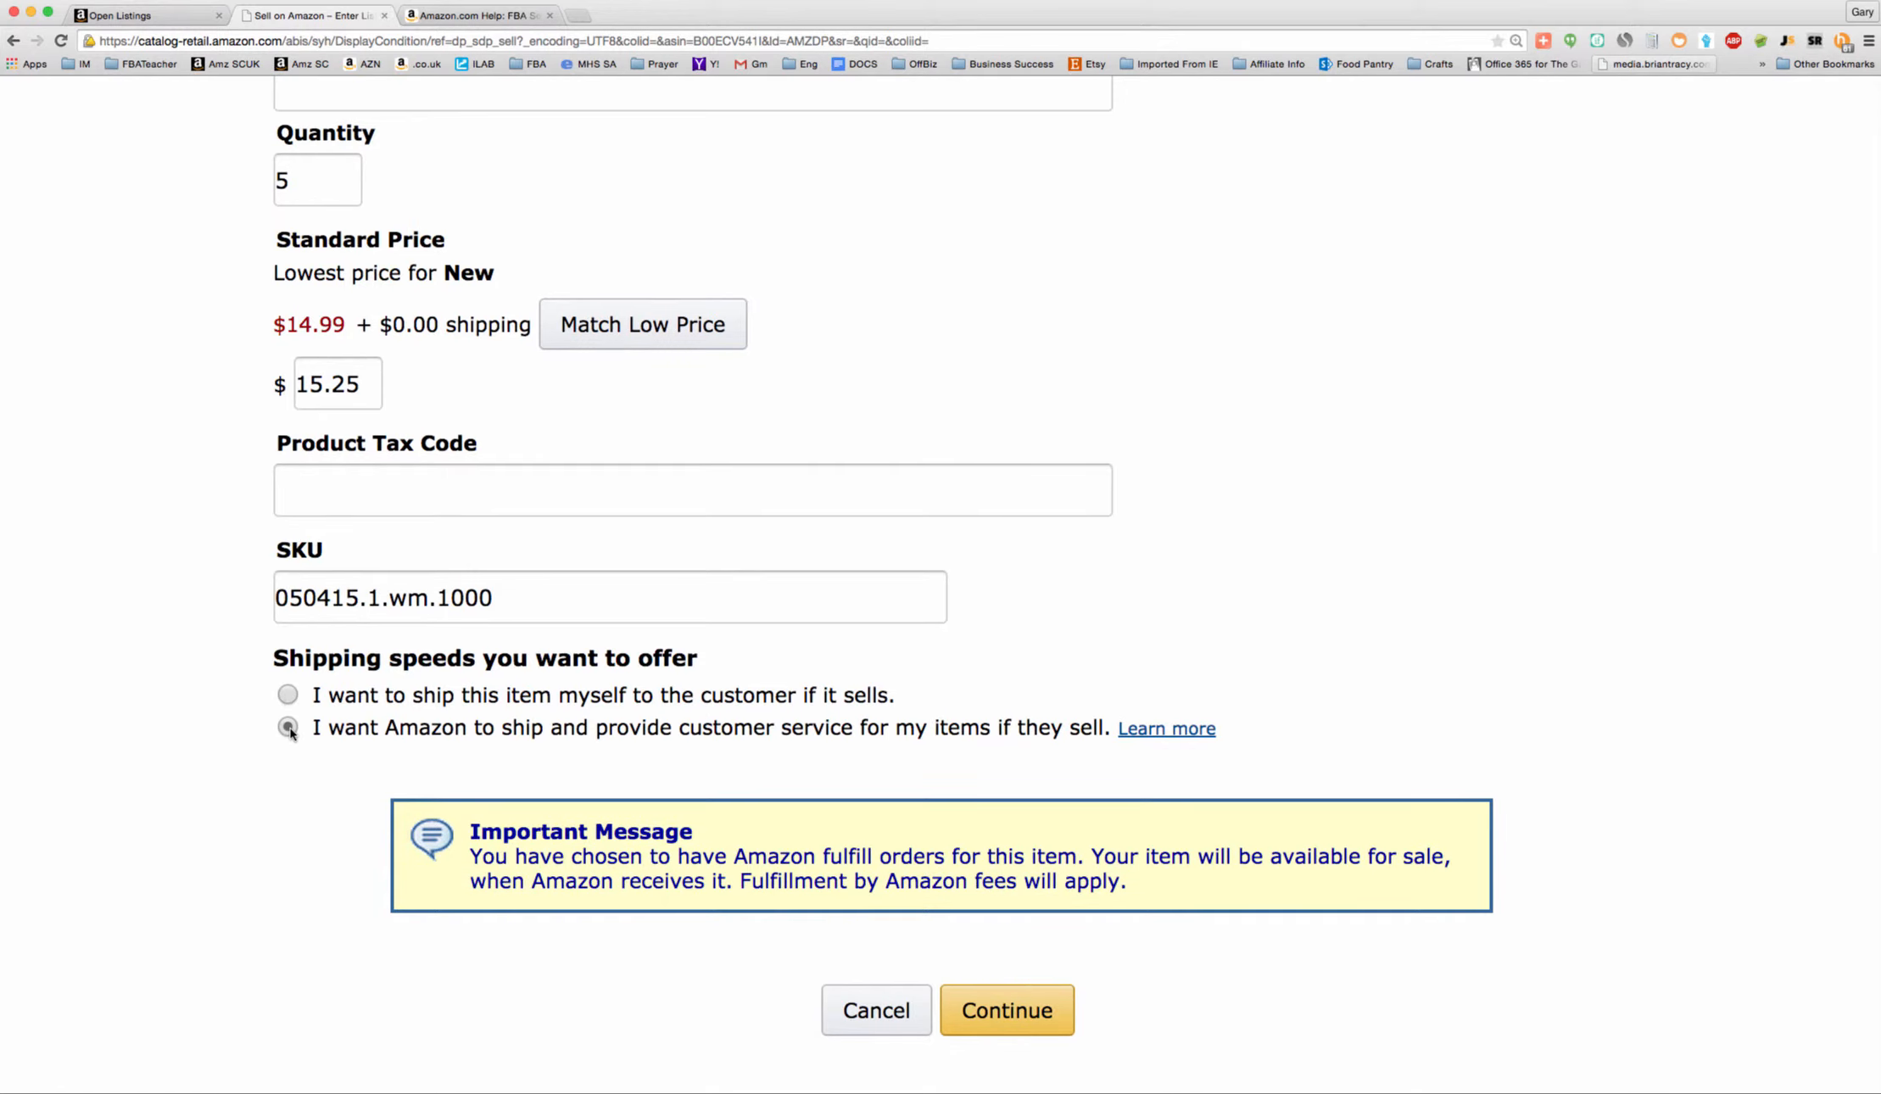
click(288, 695)
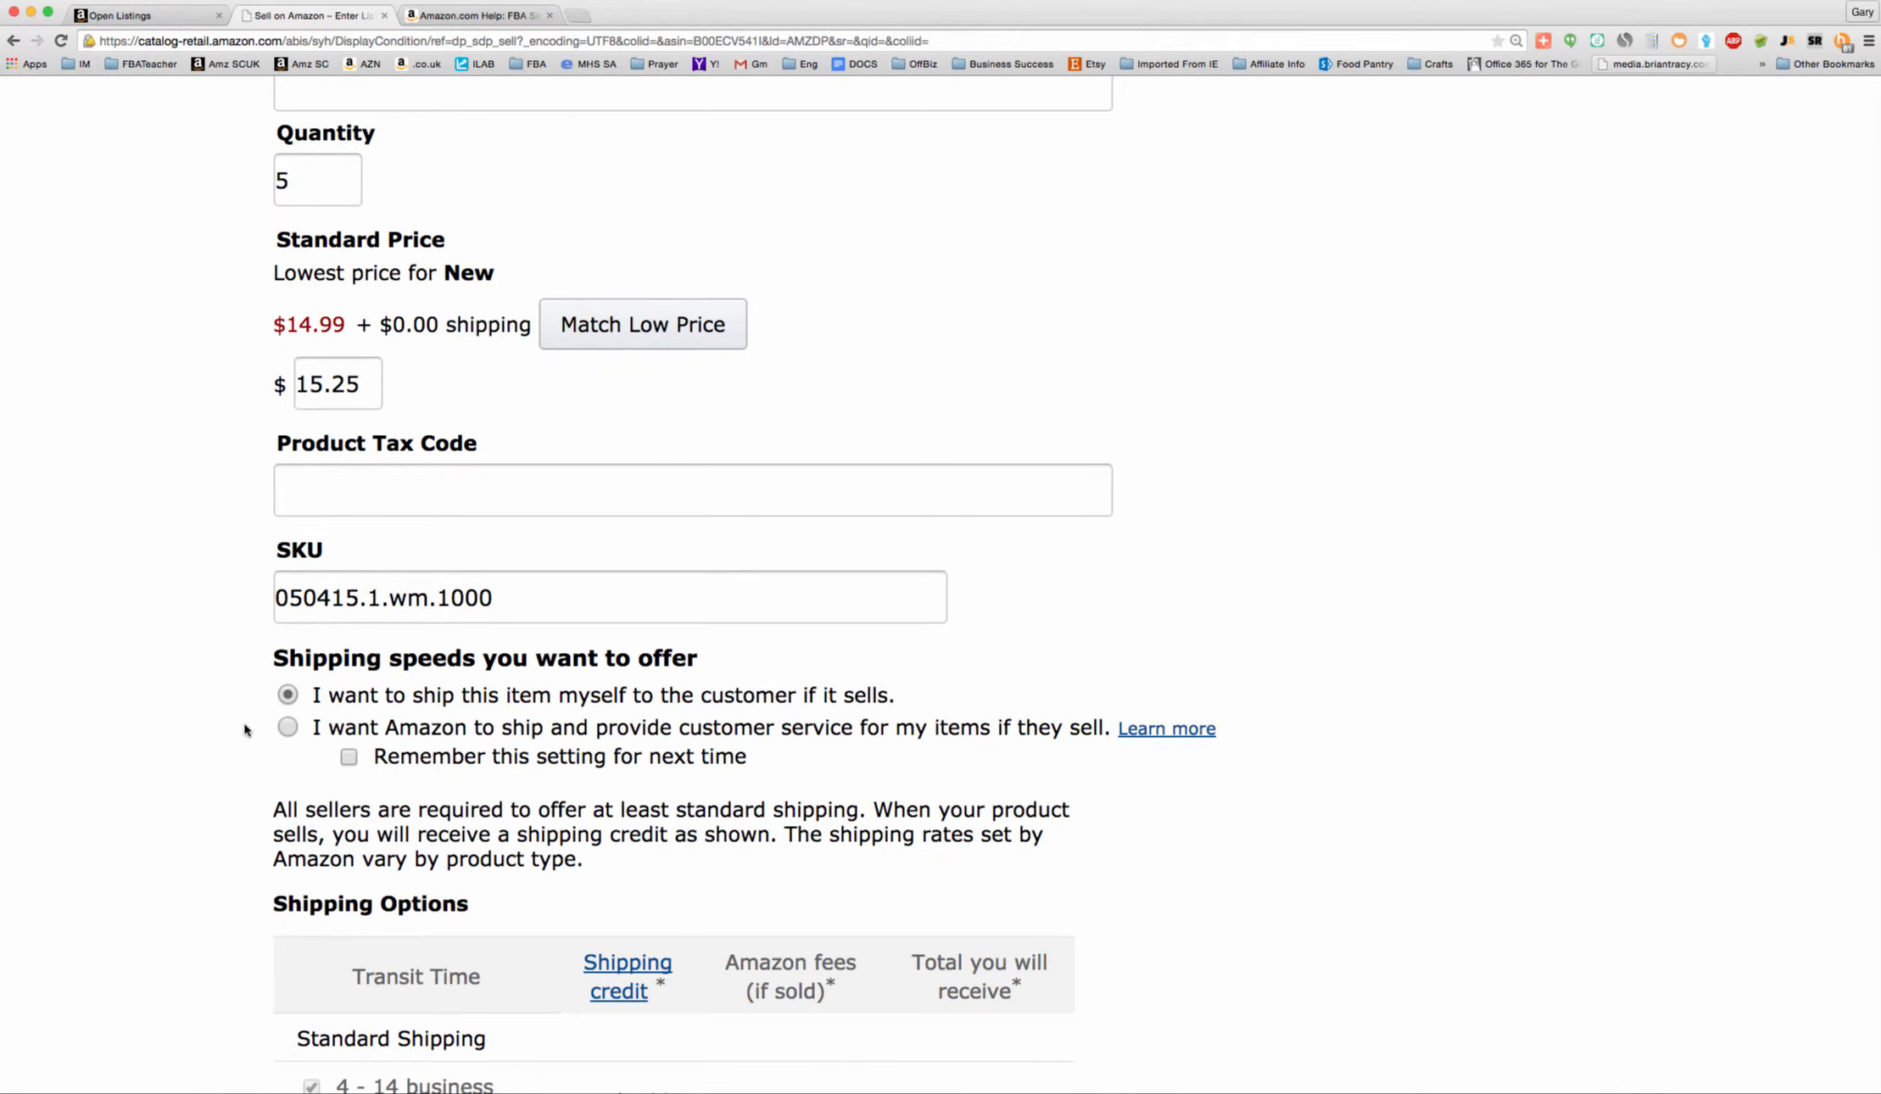
scroll(246, 733, down, 3)
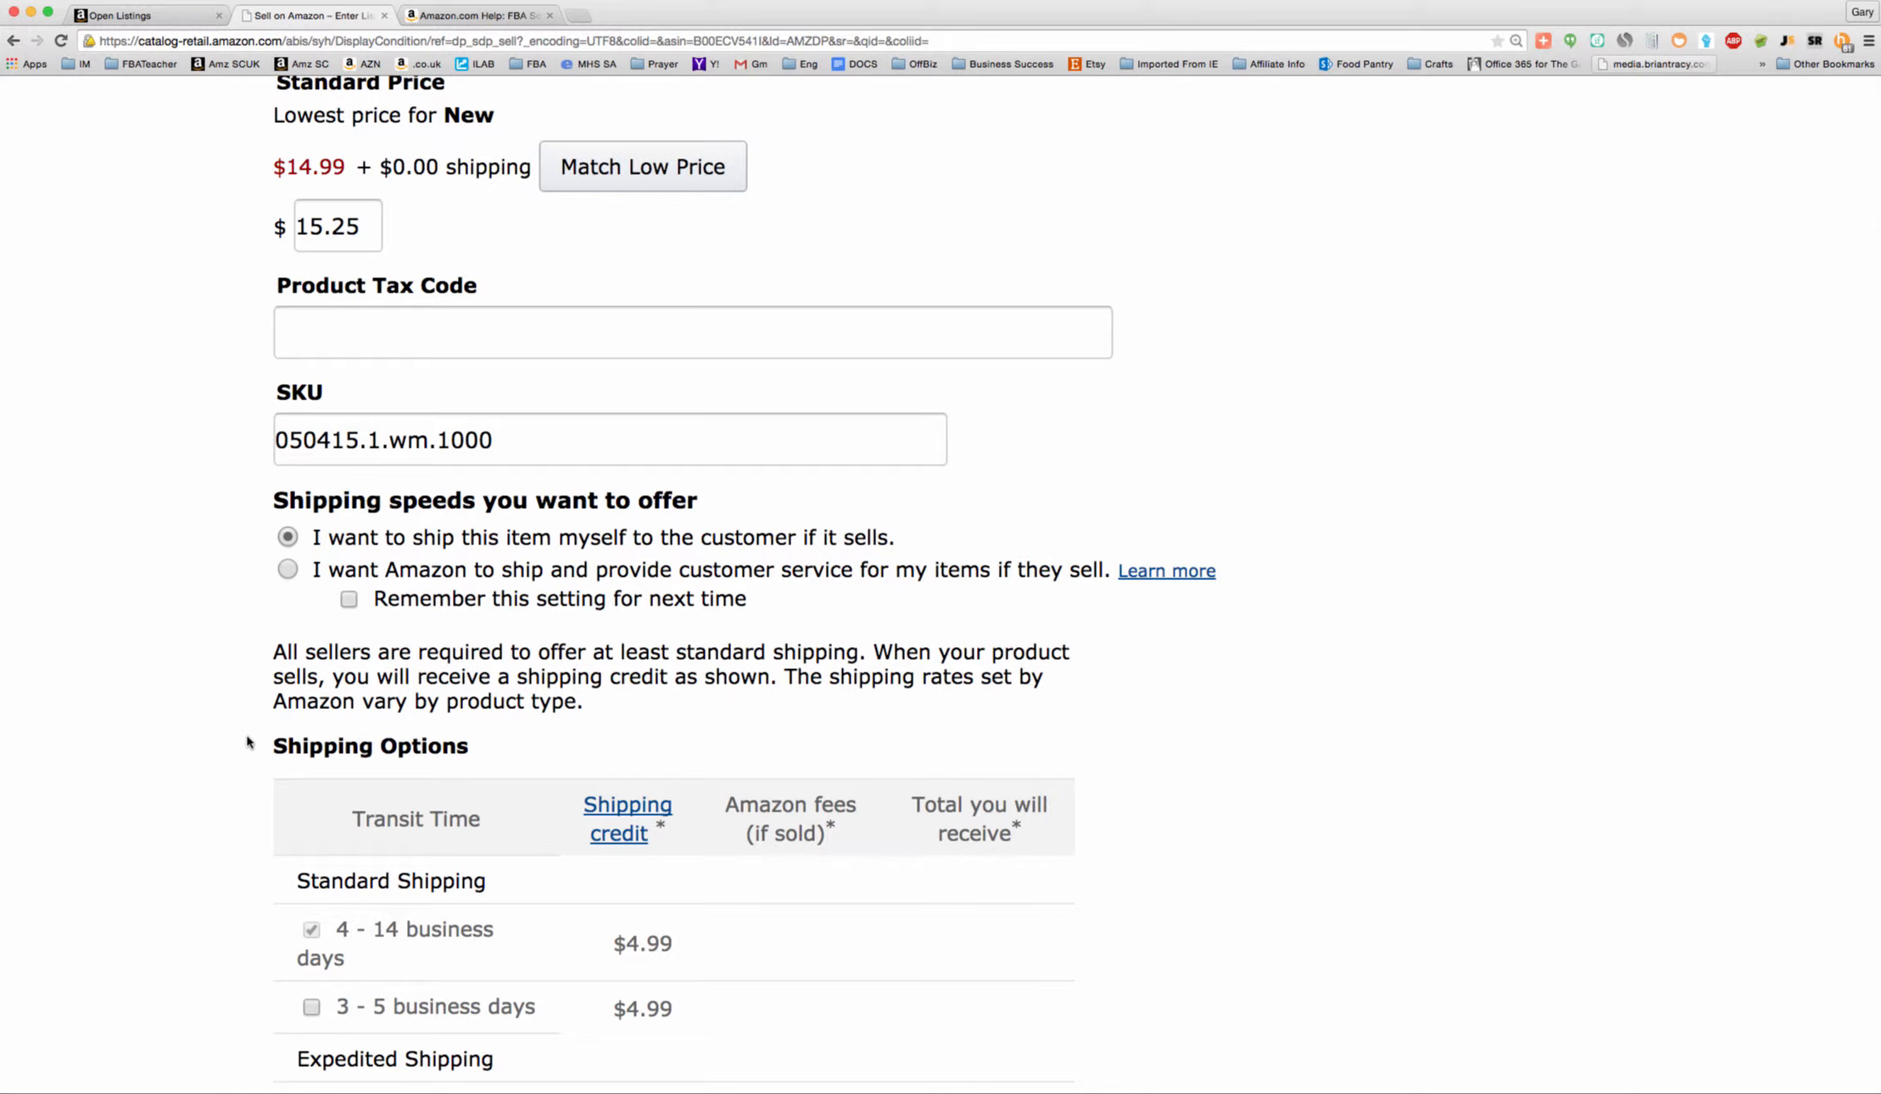
scroll(247, 742, down, 1)
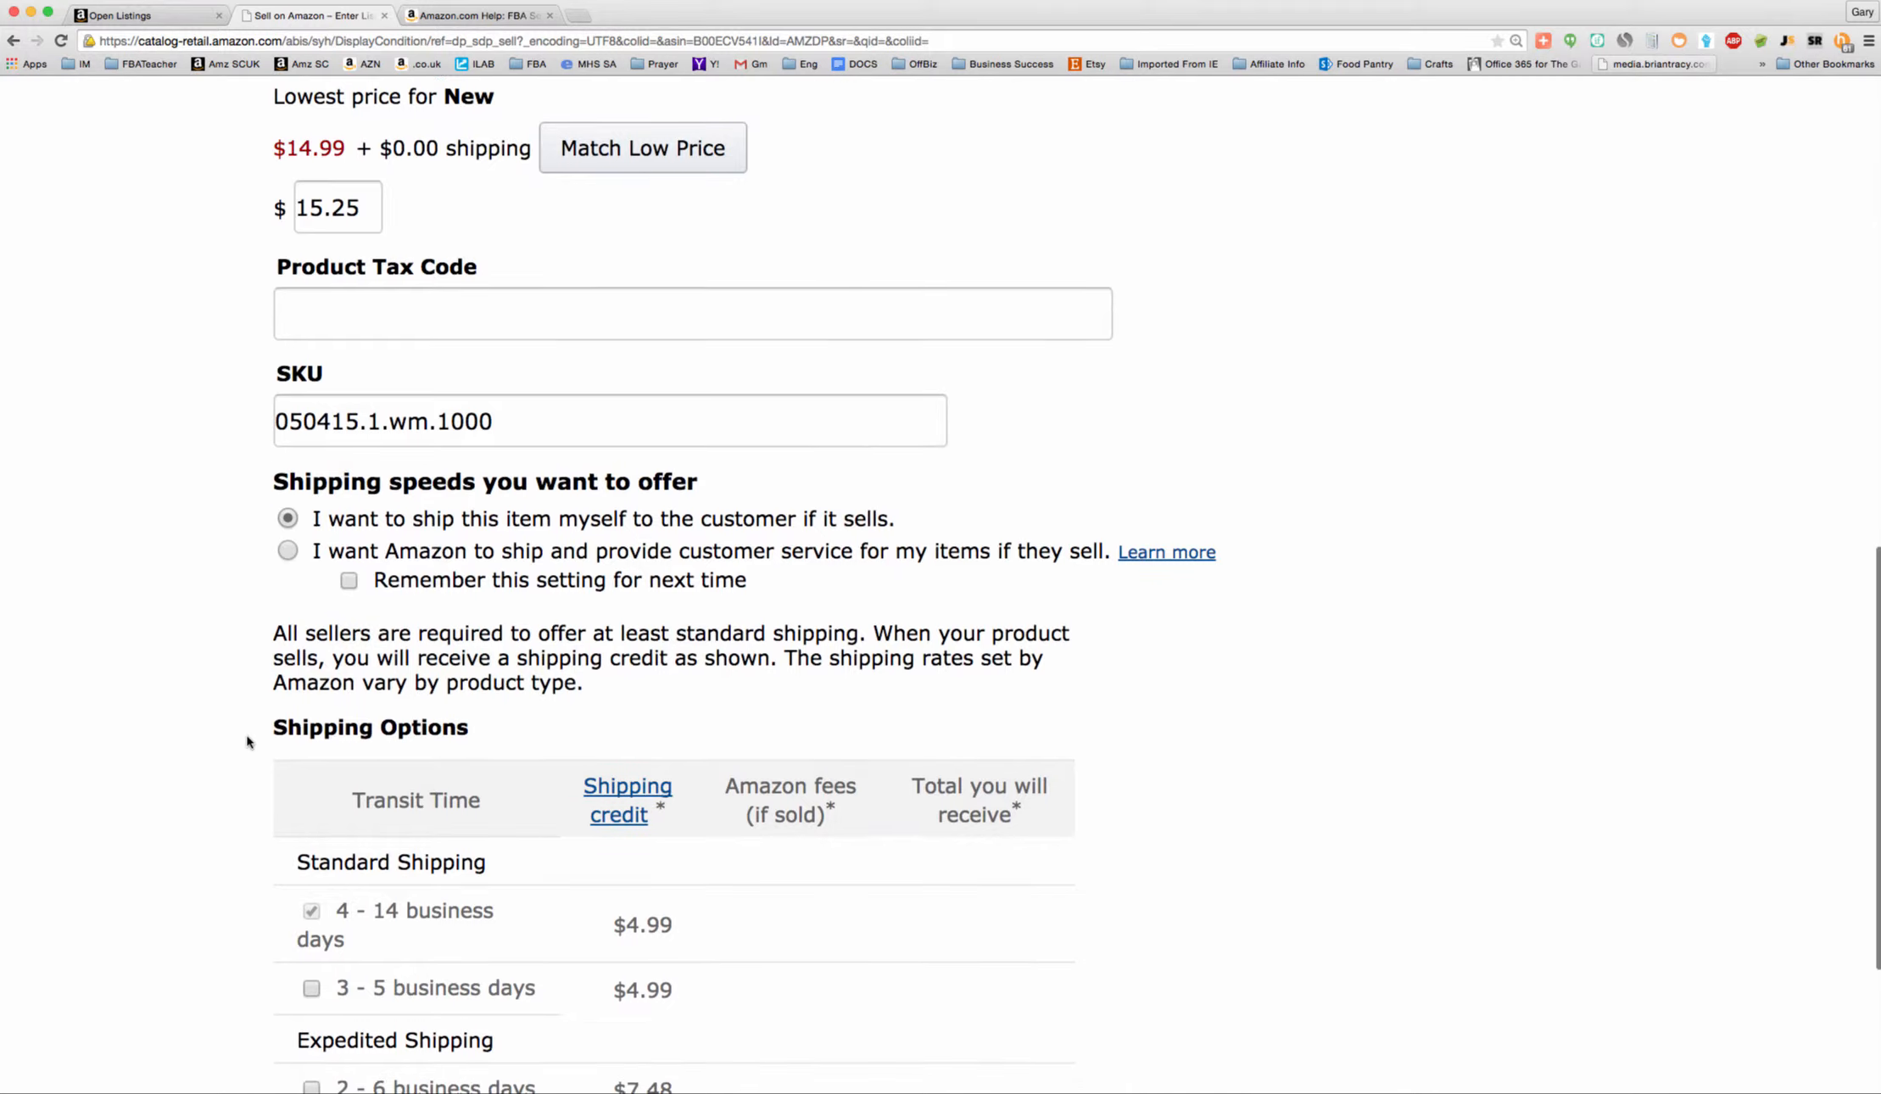
scroll(248, 742, up, 1)
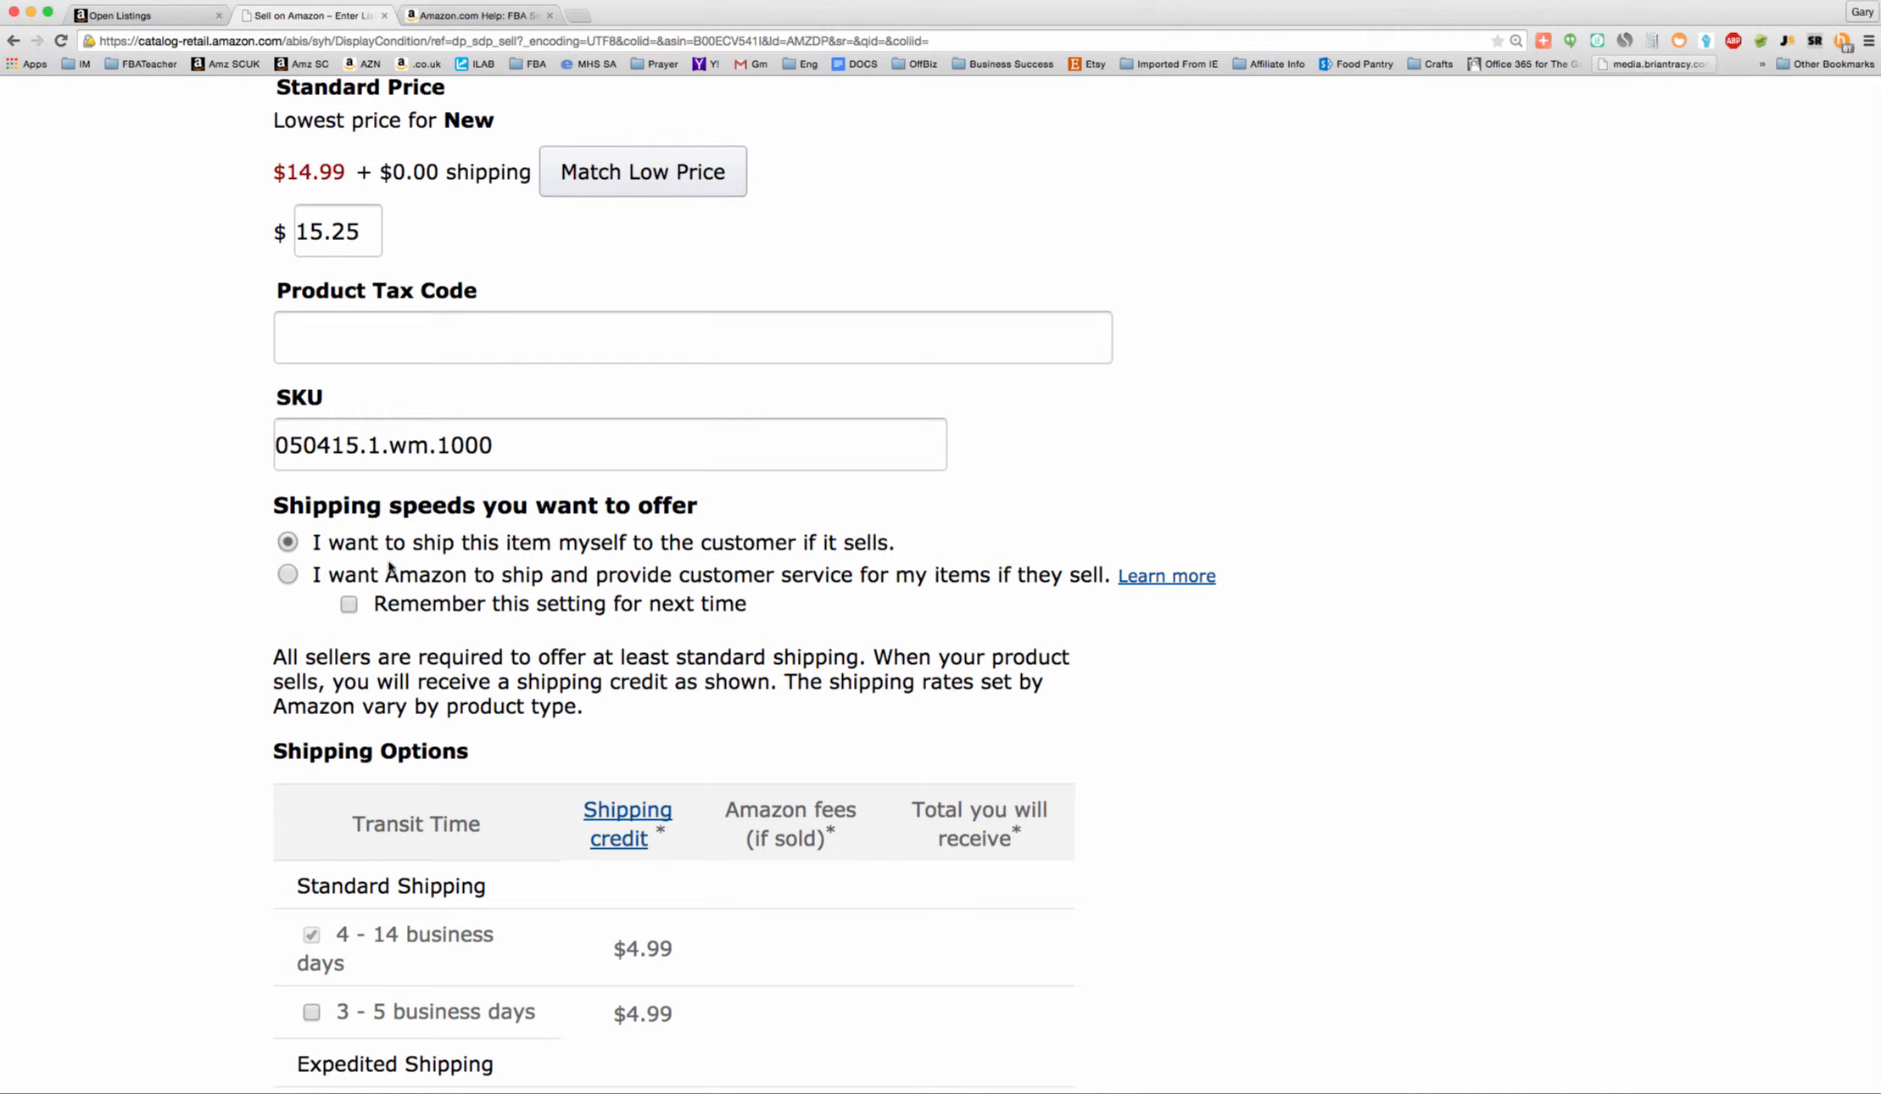
Choose to have Amazon ship the item and provide customer service, and continue to the listing review
click(288, 575)
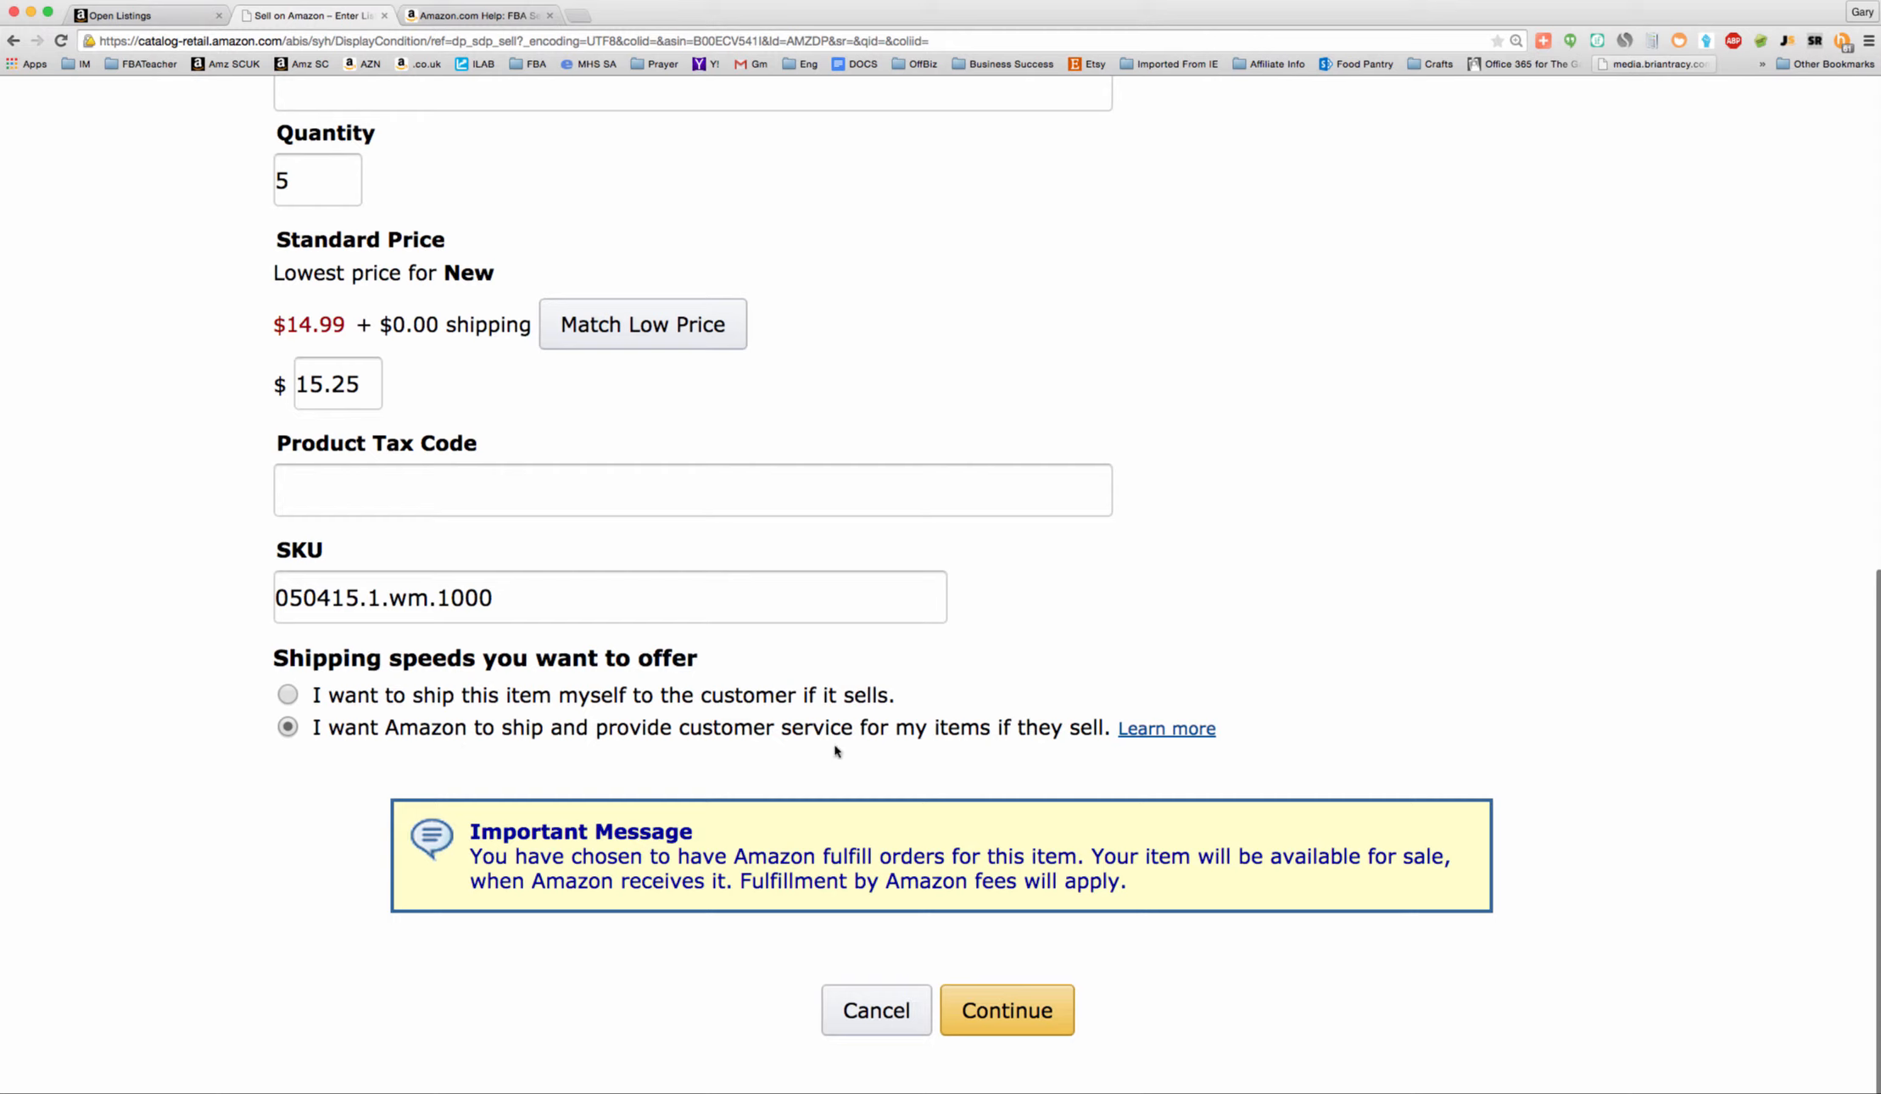
click(1007, 1011)
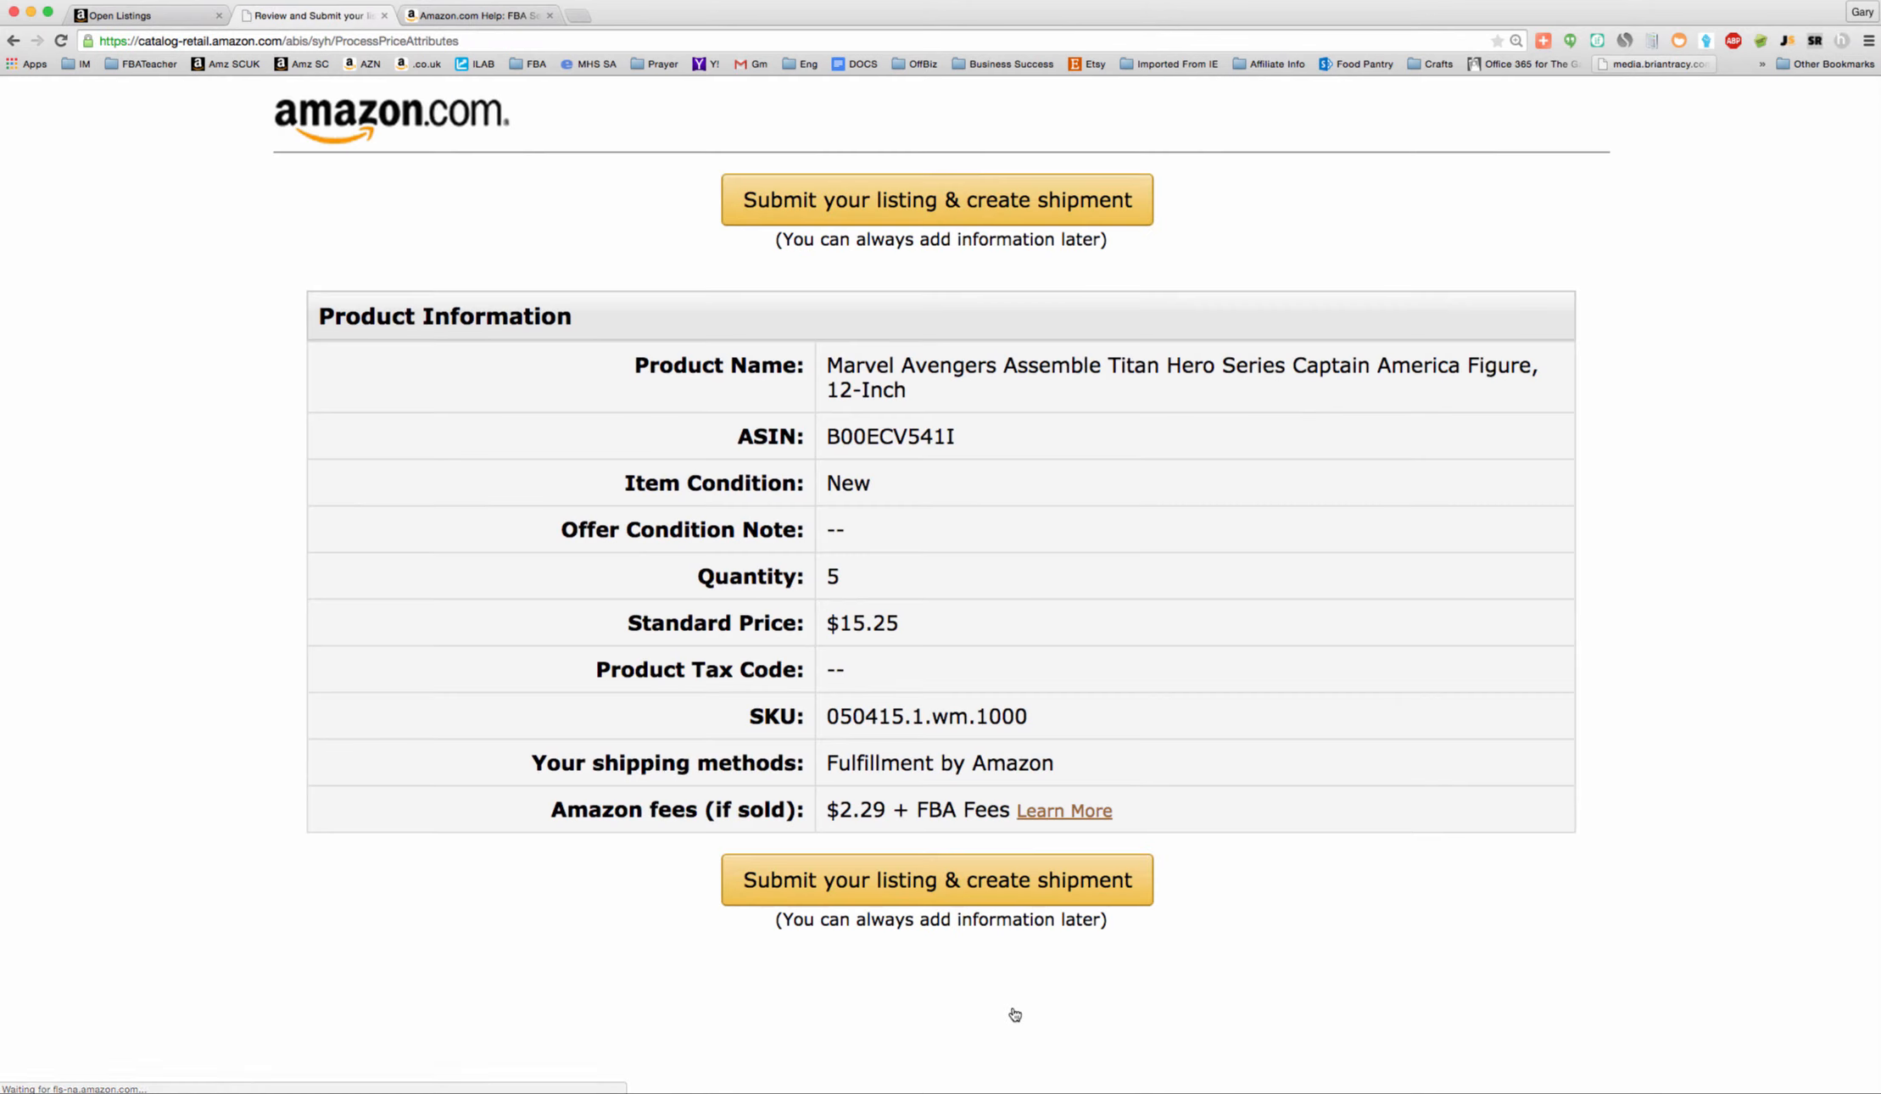